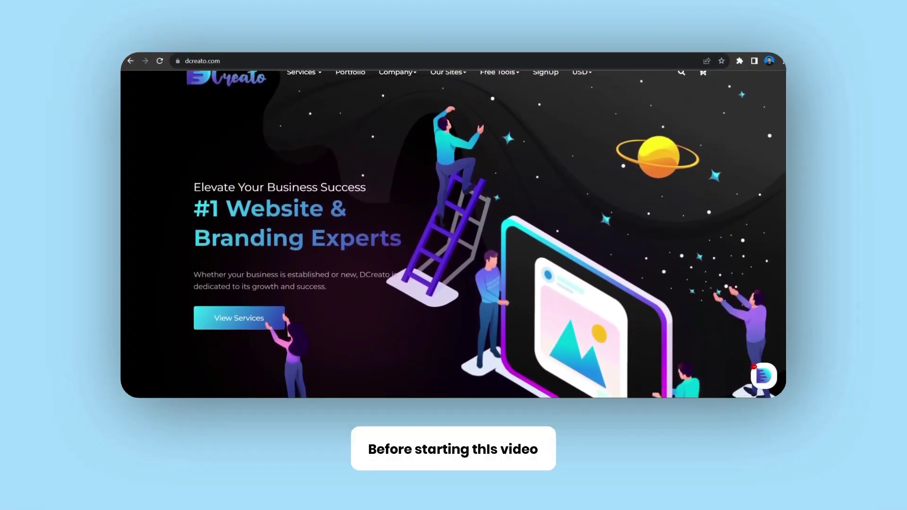
Step: Scroll down the dcreato.com homepage to the What We Do section's red shutter card demo
scroll(454, 234, "down", 1)
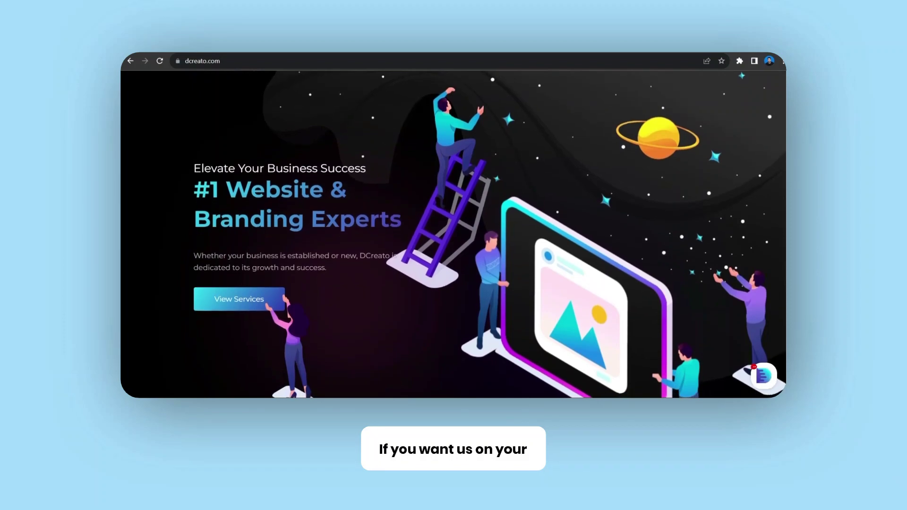
scroll(454, 233, "down", 1)
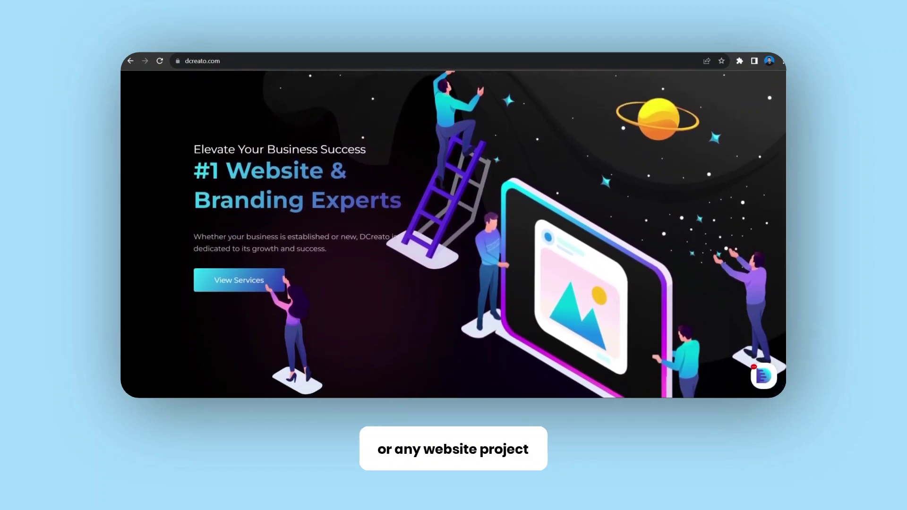
scroll(453, 234, "down", 1)
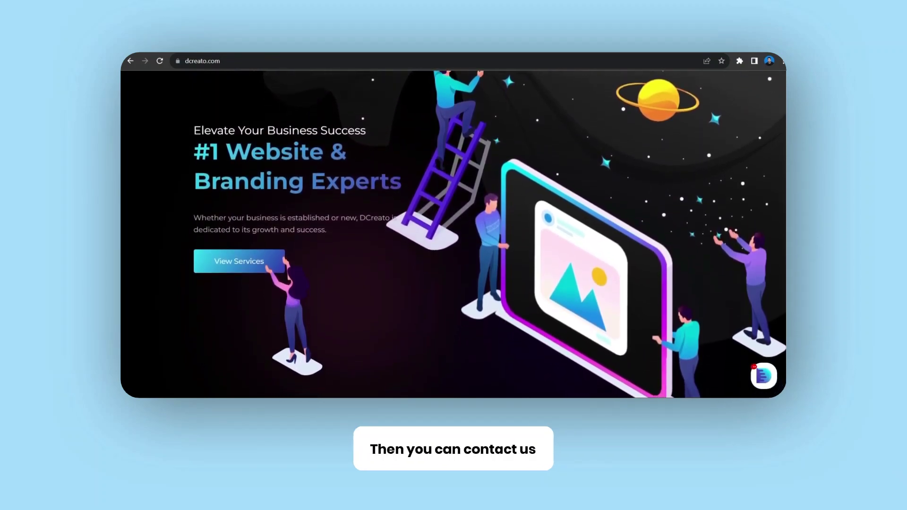
scroll(453, 234, "down", 1)
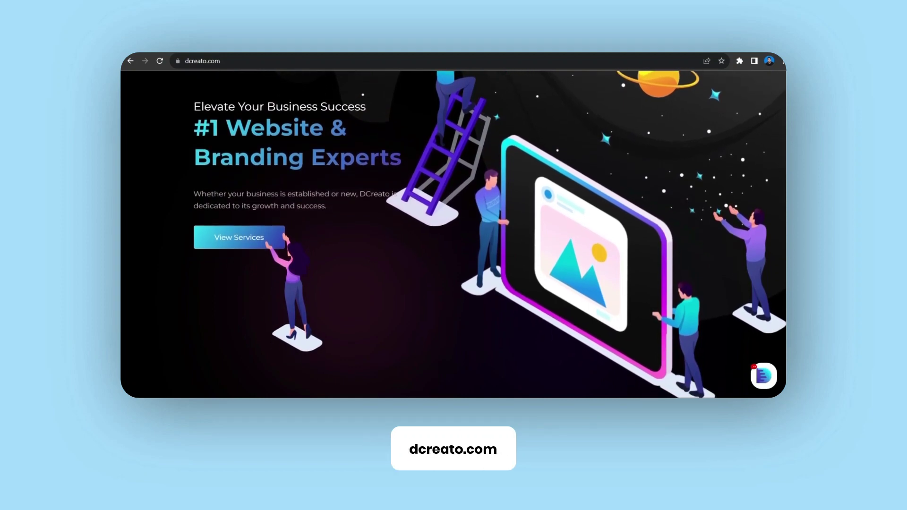
scroll(454, 234, "down", 2)
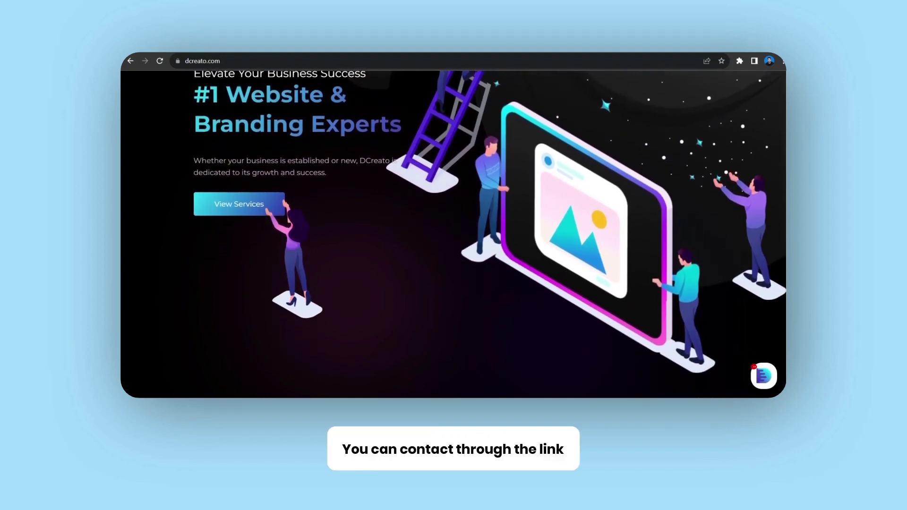
scroll(454, 234, "down", 3)
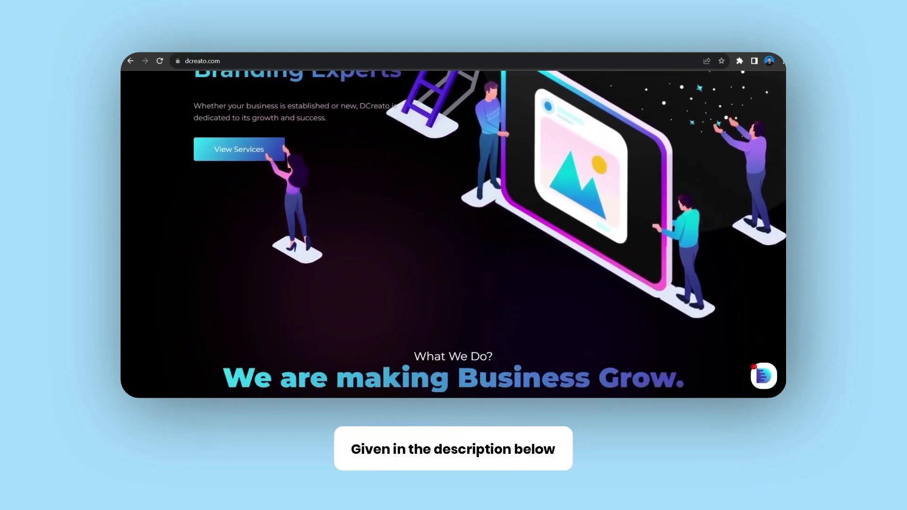
scroll(453, 234, "down", 3)
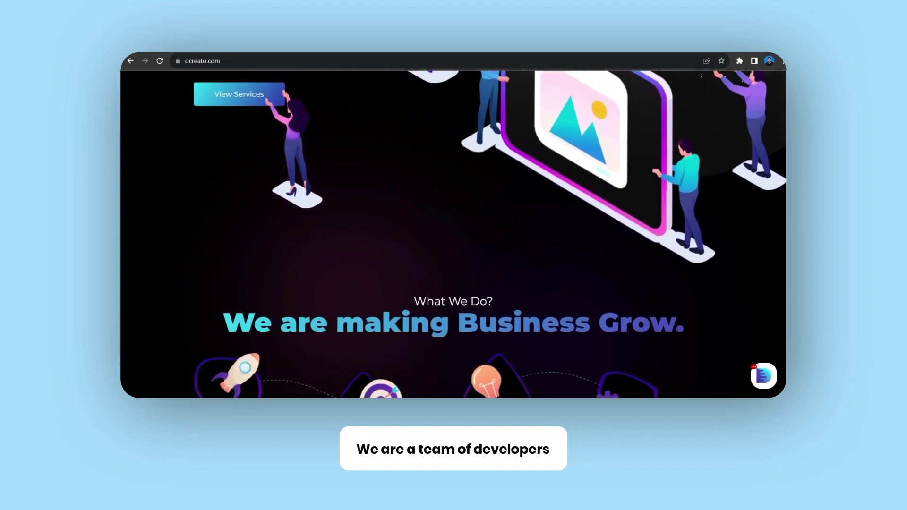
scroll(453, 234, "down", 3)
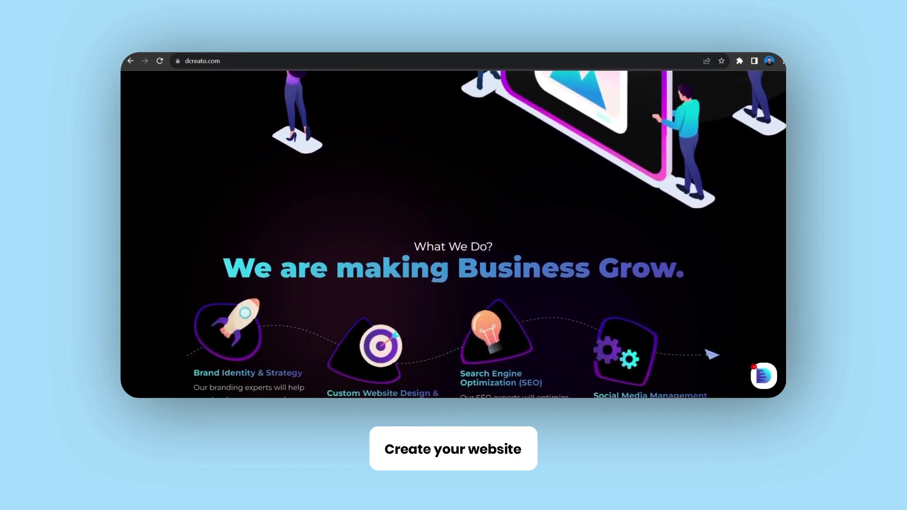
scroll(454, 234, "down", 3)
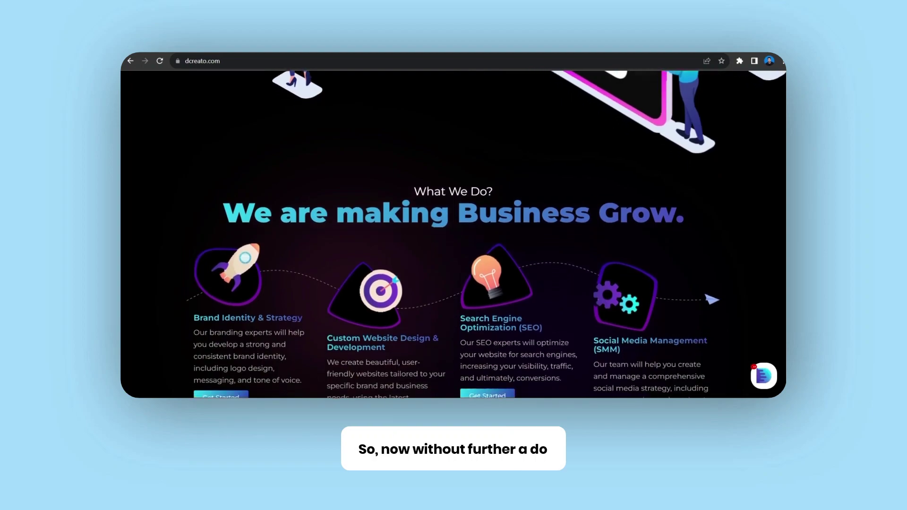
scroll(453, 234, "down", 3)
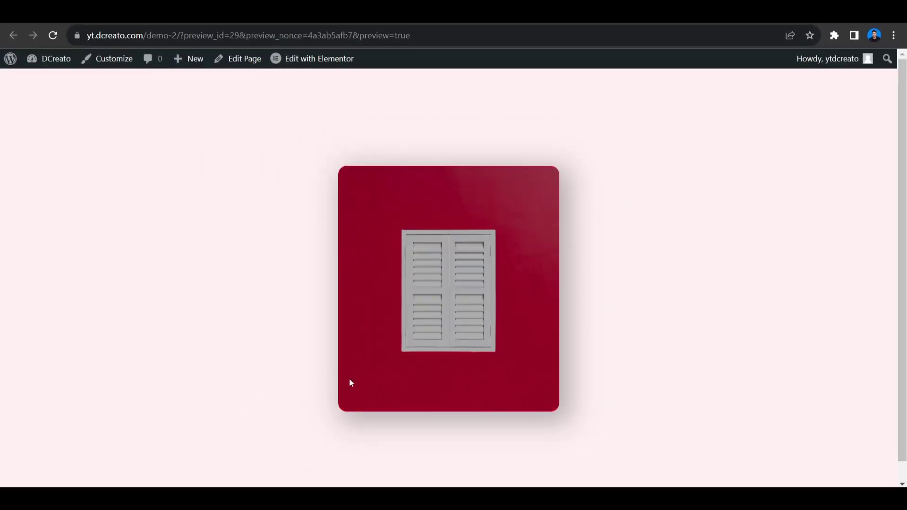
mouse_move(383, 381)
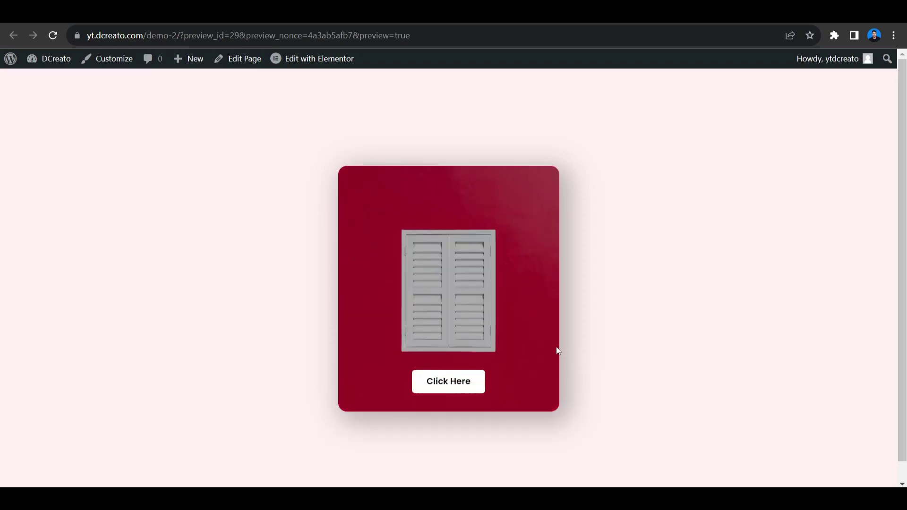
Step: Switch to the browser tab showing the WordPress Dashboard
left_click(21, 24)
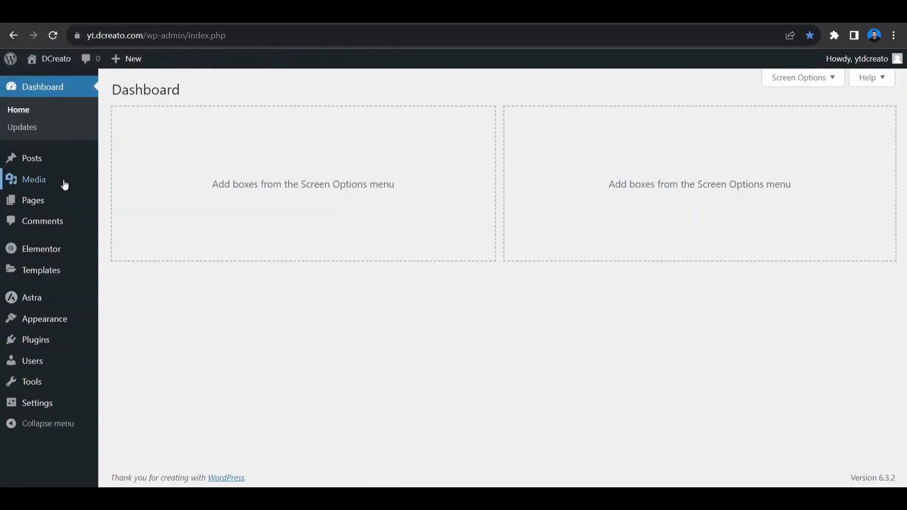
Step: Add a new page titled 'Demo Page', publish it, and open it in Elementor
mouse_move(61, 205)
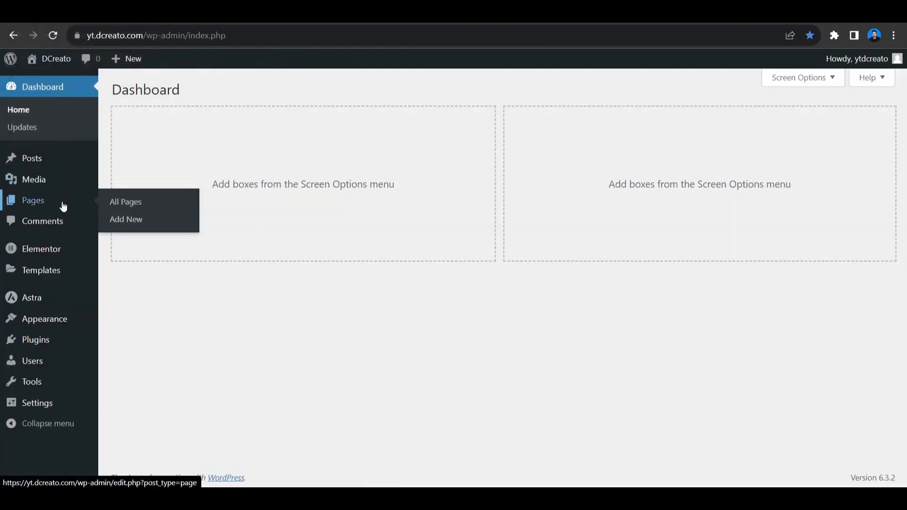
left_click(112, 219)
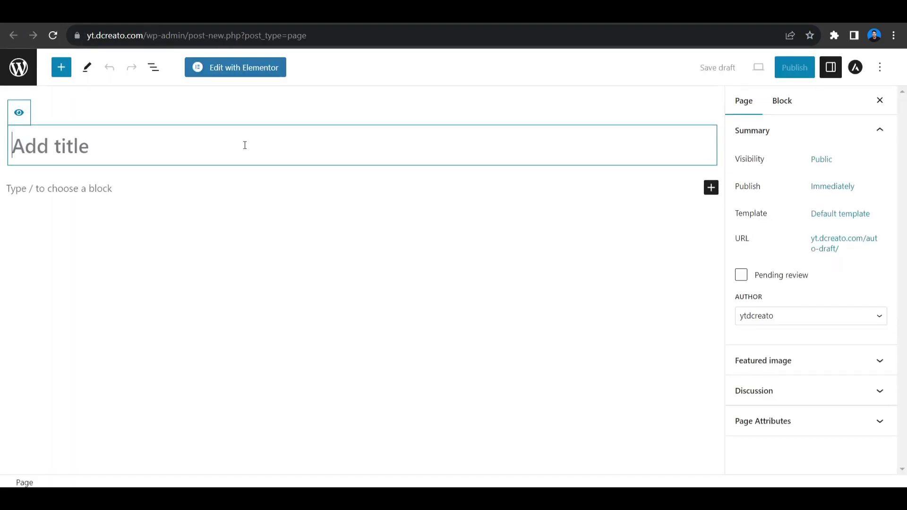
type("Demo ")
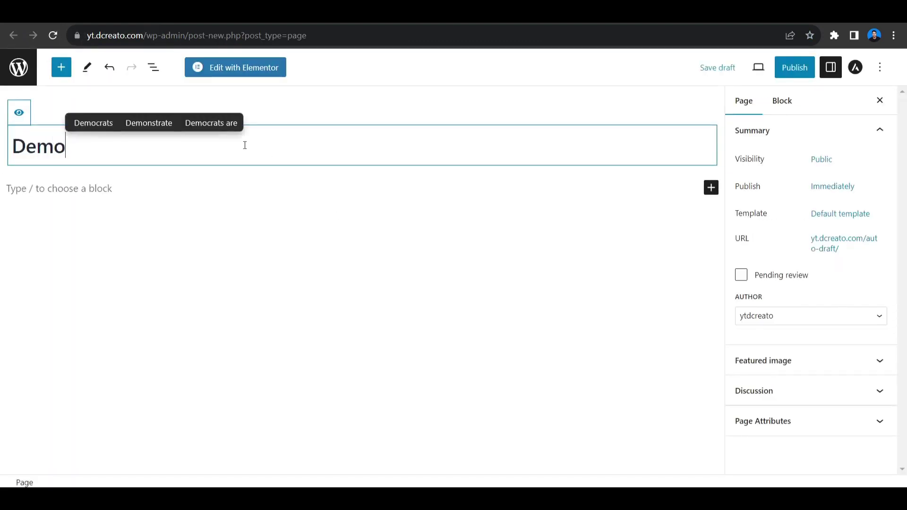
type("Page")
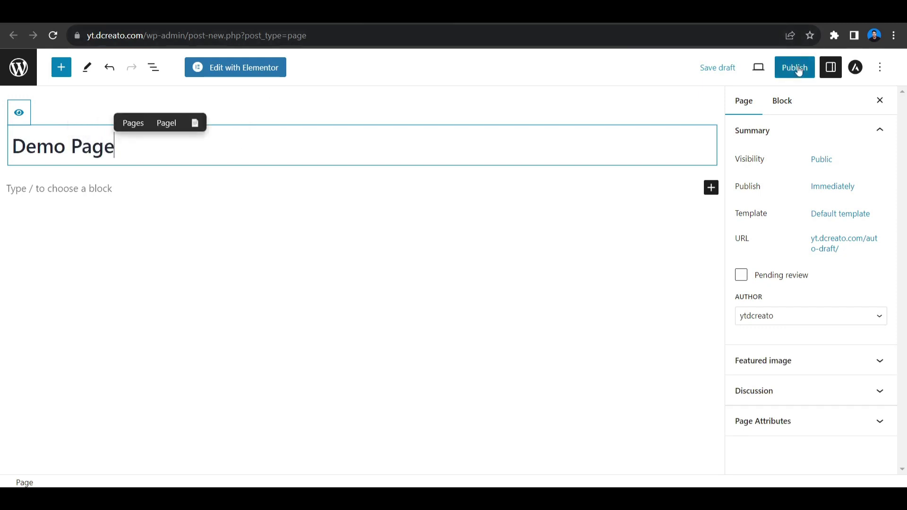
left_click(795, 67)
left_click(797, 69)
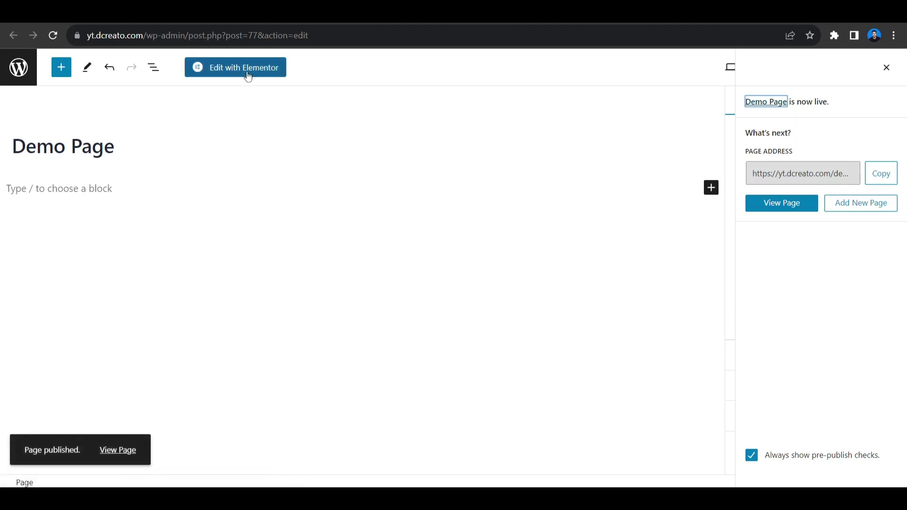
left_click(248, 75)
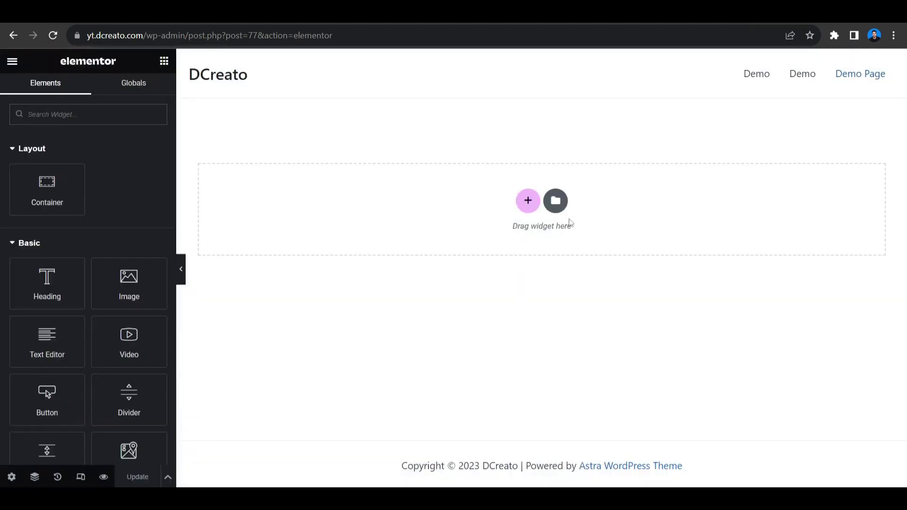
Step: Change Demo Page's Page Layout setting to Elementor Canvas
left_click(11, 478)
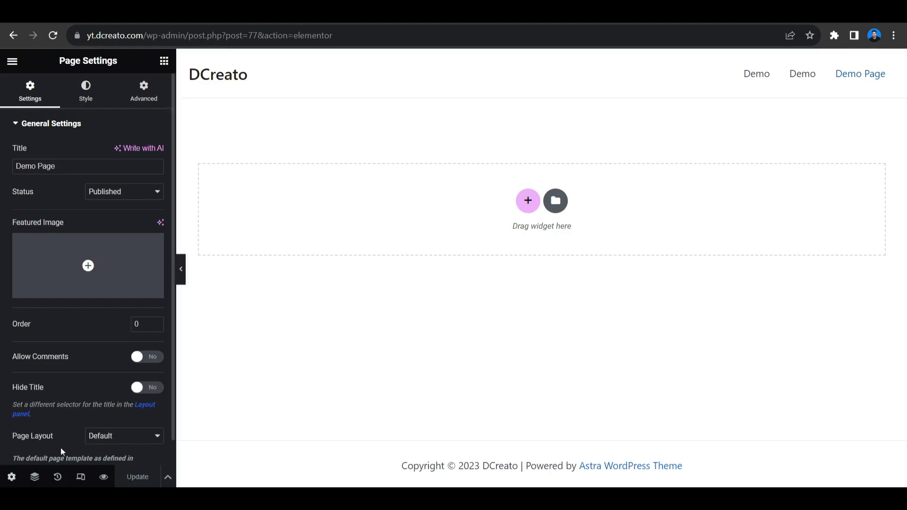
left_click(87, 441)
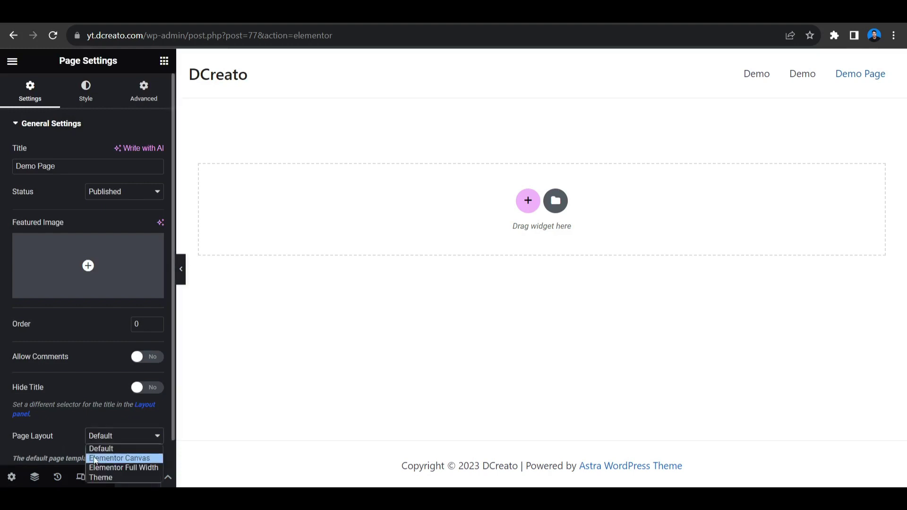
left_click(95, 458)
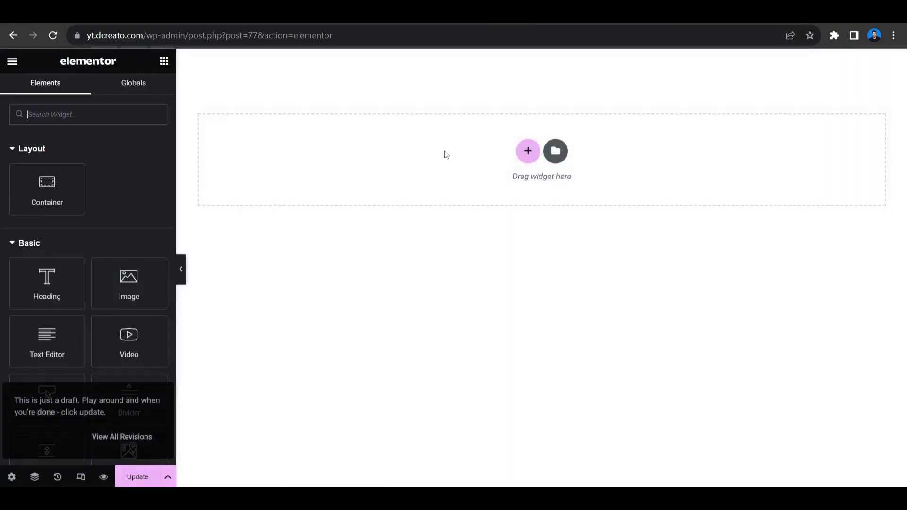
Step: Add a column-direction container with a minimum height of 100 vh
left_click(529, 152)
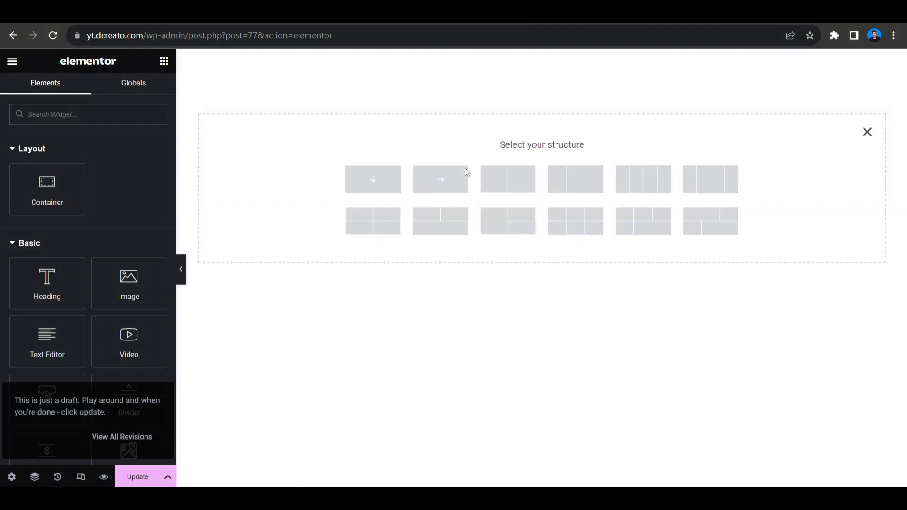
left_click(371, 189)
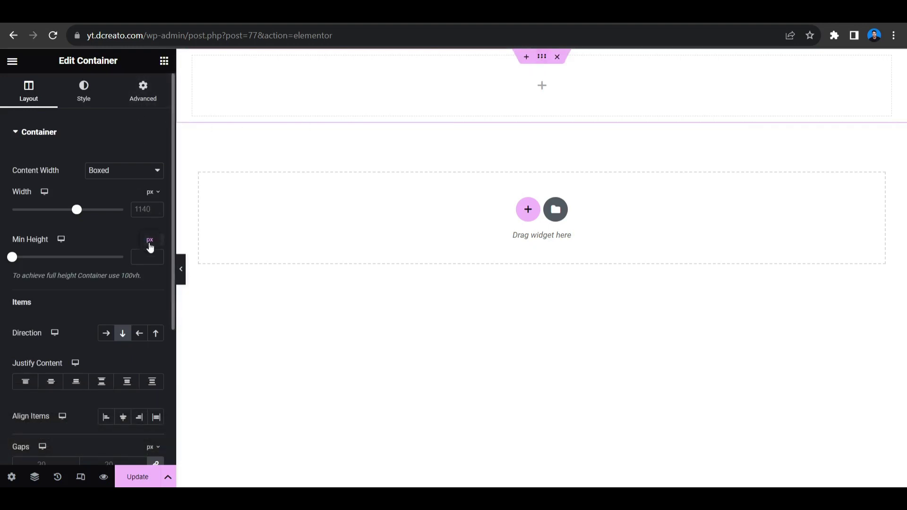
left_click(150, 246)
left_click(152, 297)
type("100")
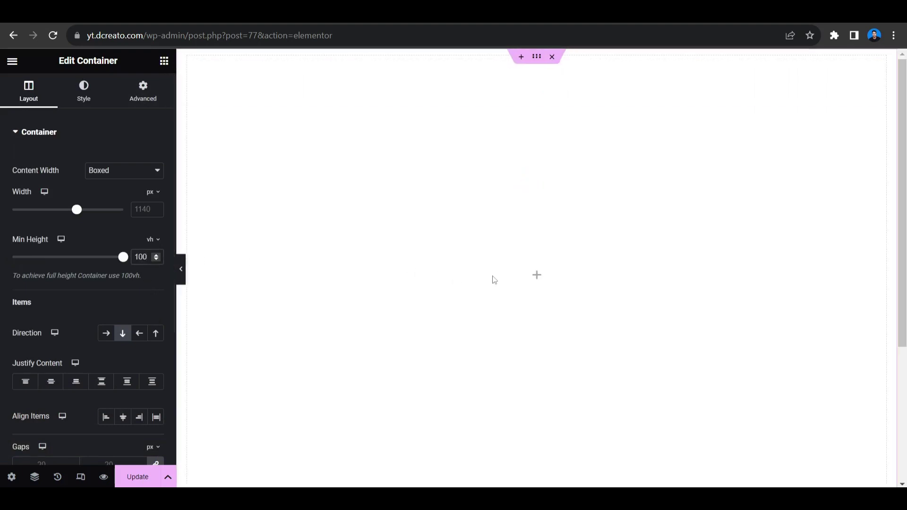
left_click(536, 283)
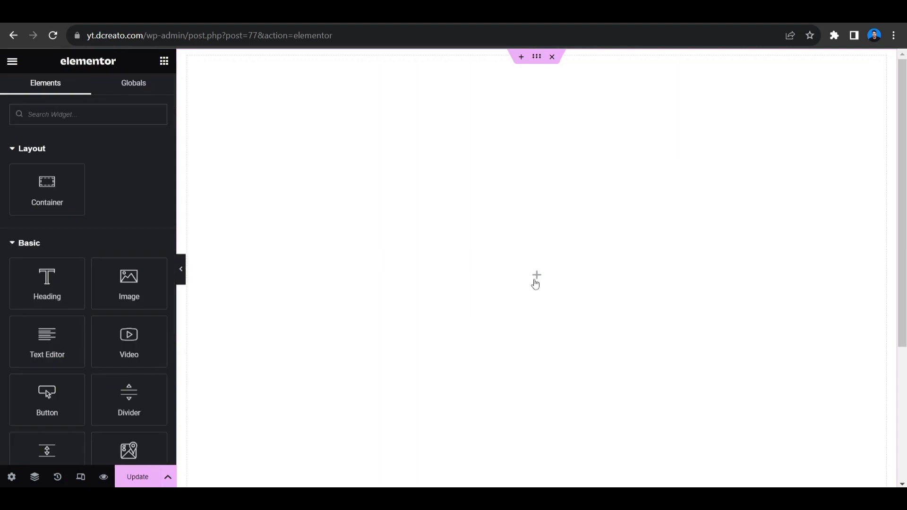
Step: Drag a new Container inside the full-height container via the Navigator, then return to the Dashboard
left_click(35, 477)
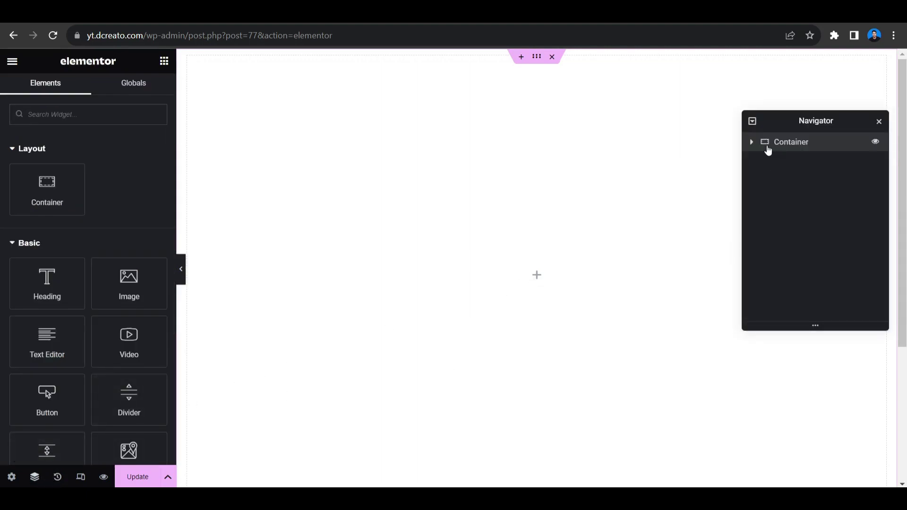
left_click(755, 143)
left_click(752, 143)
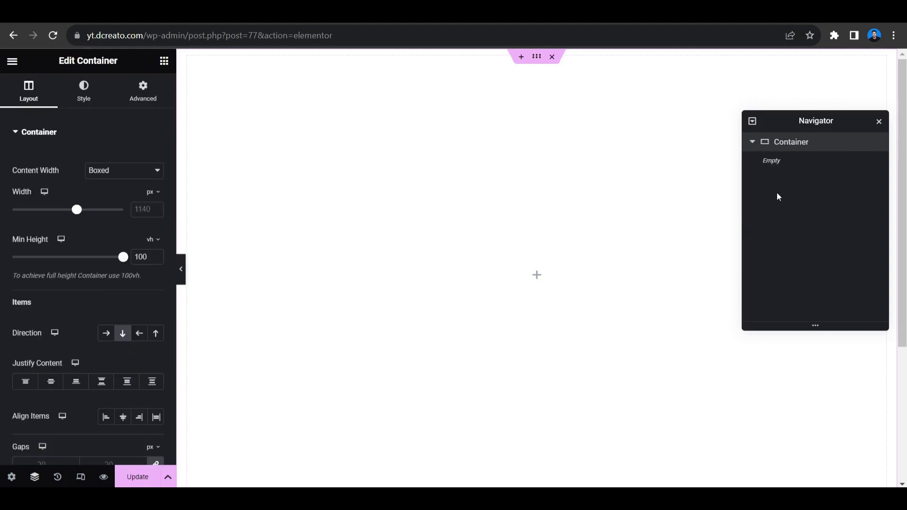
left_click(538, 277)
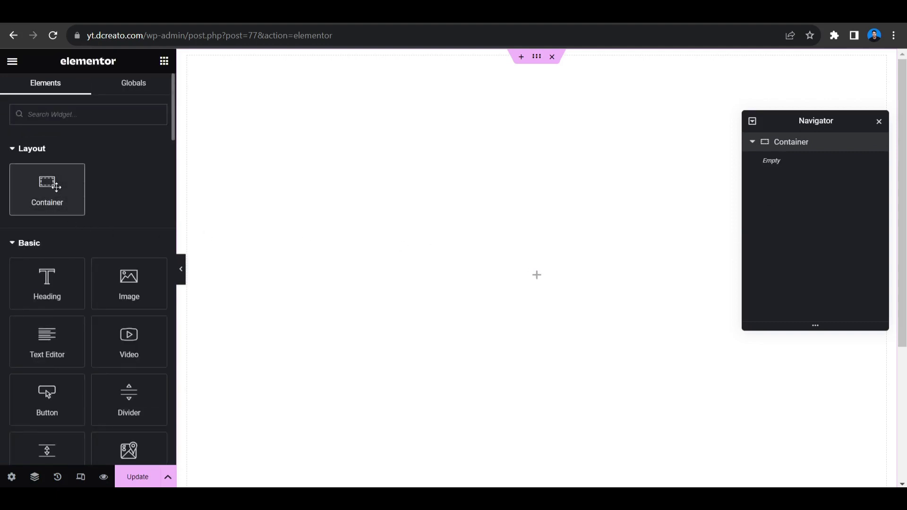
left_click_drag(47, 185, 514, 260)
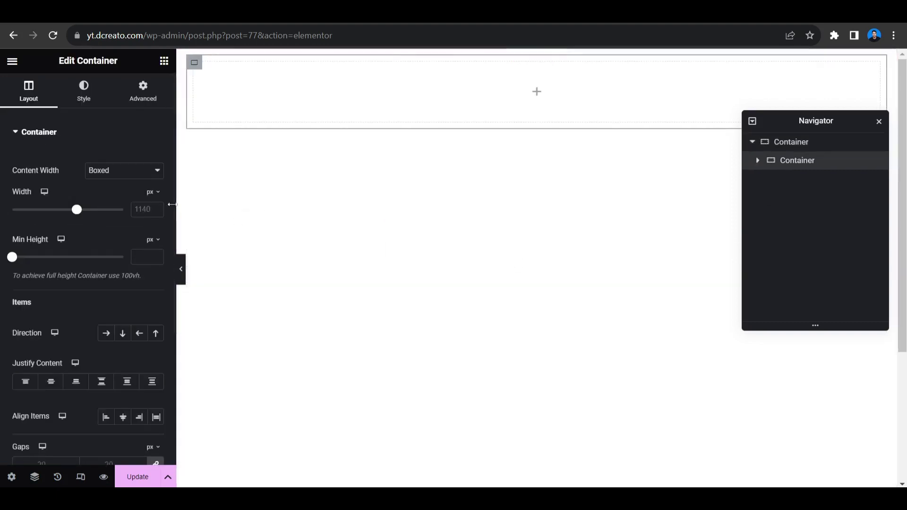
left_click(164, 61)
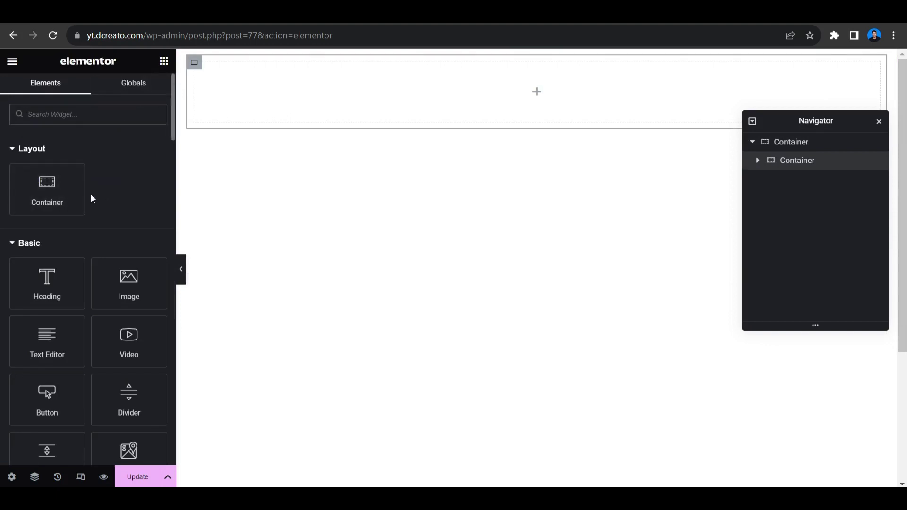
left_click(34, 36)
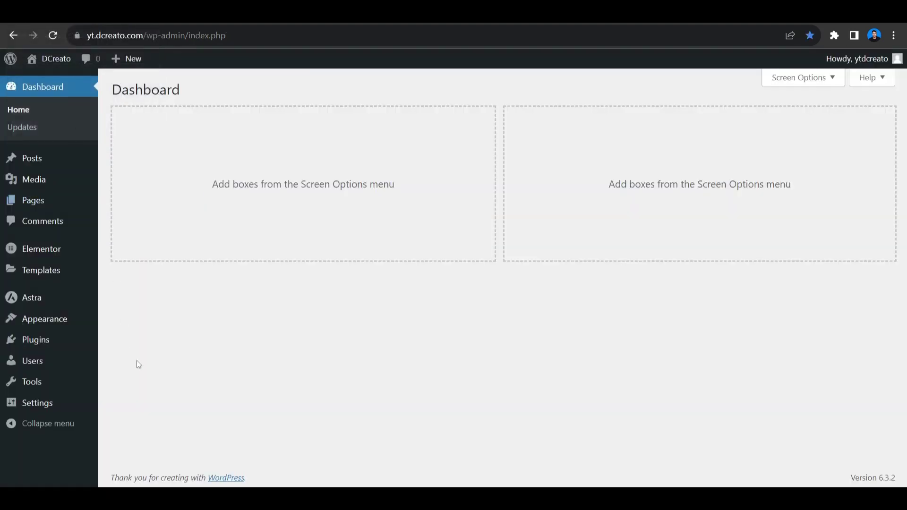
Step: In Elementor's Features settings, set Flexbox Container to Active and save the changes
mouse_move(85, 259)
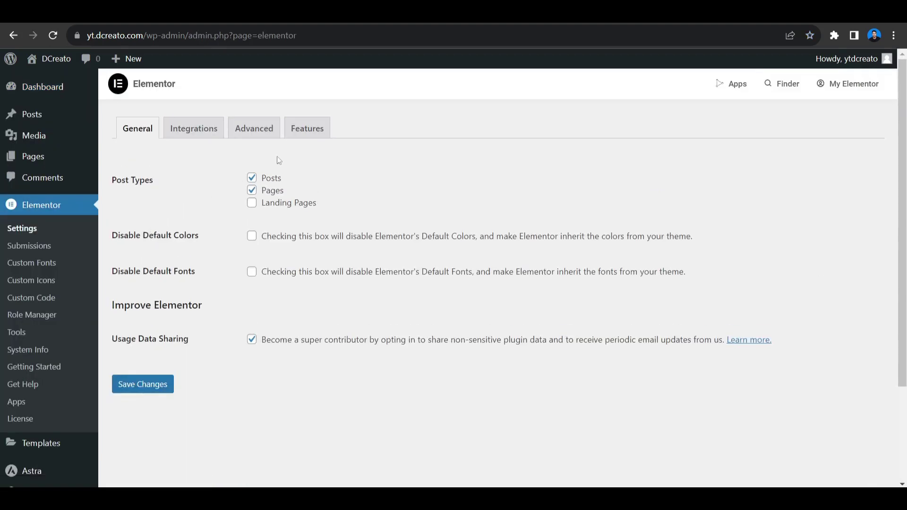
left_click(315, 132)
scroll(237, 324, "down", 5)
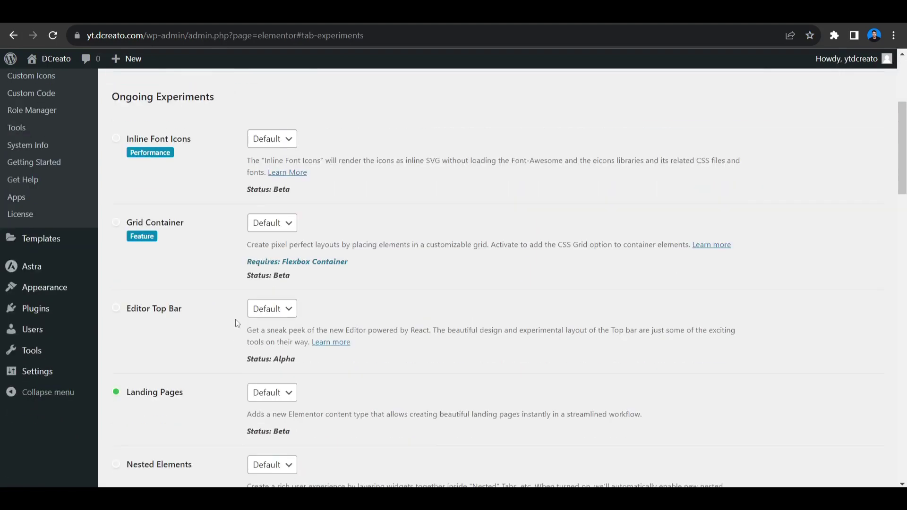
scroll(232, 302, "down", 15)
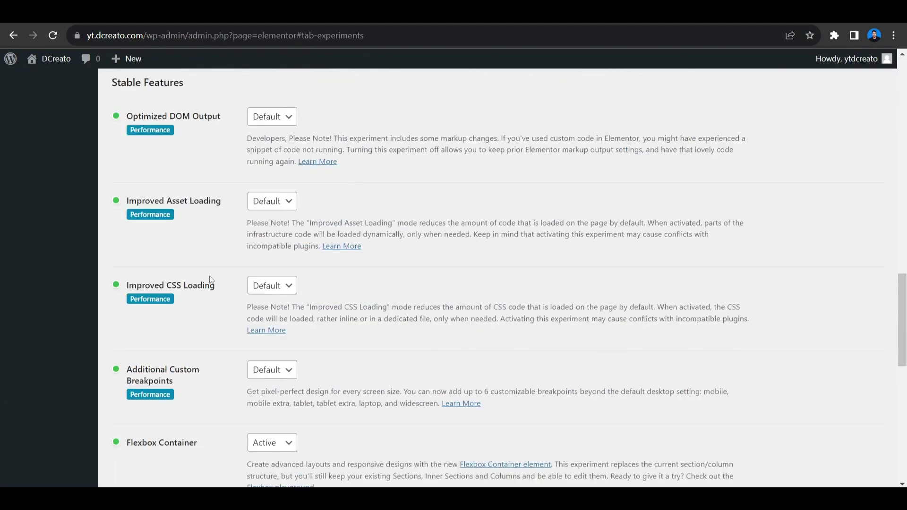
scroll(211, 279, "down", 4)
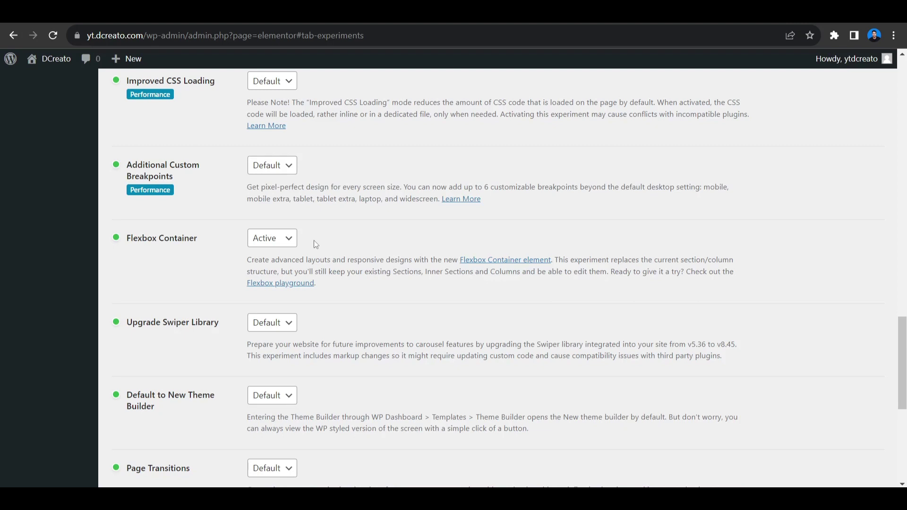
left_click(284, 238)
left_click(263, 251)
left_click(283, 242)
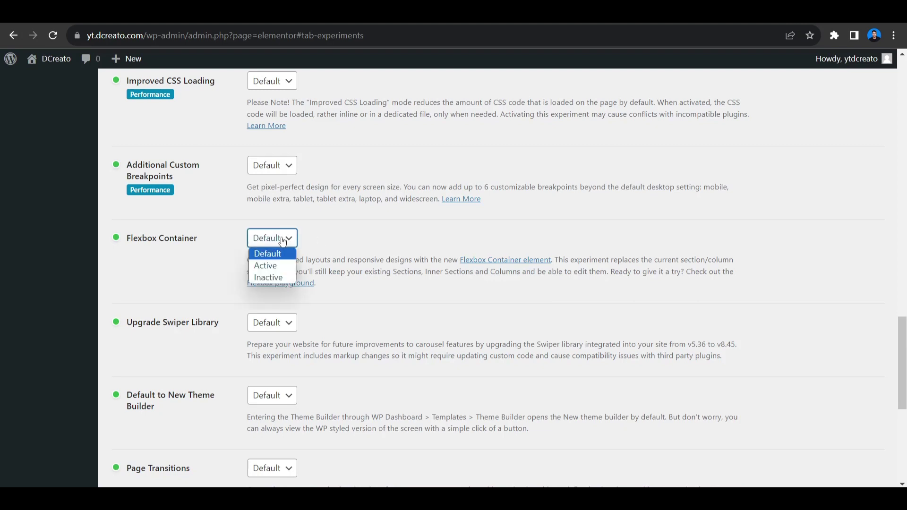
left_click(280, 269)
scroll(166, 350, "down", 7)
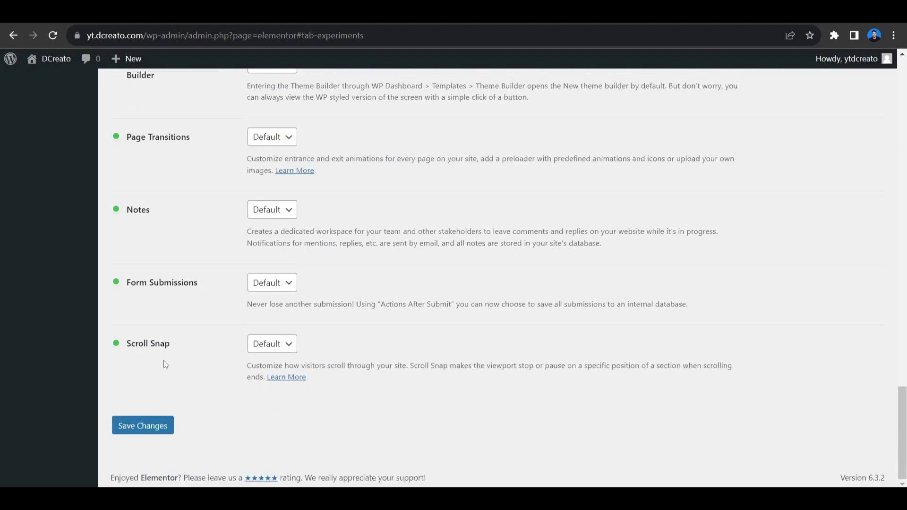
left_click(155, 432)
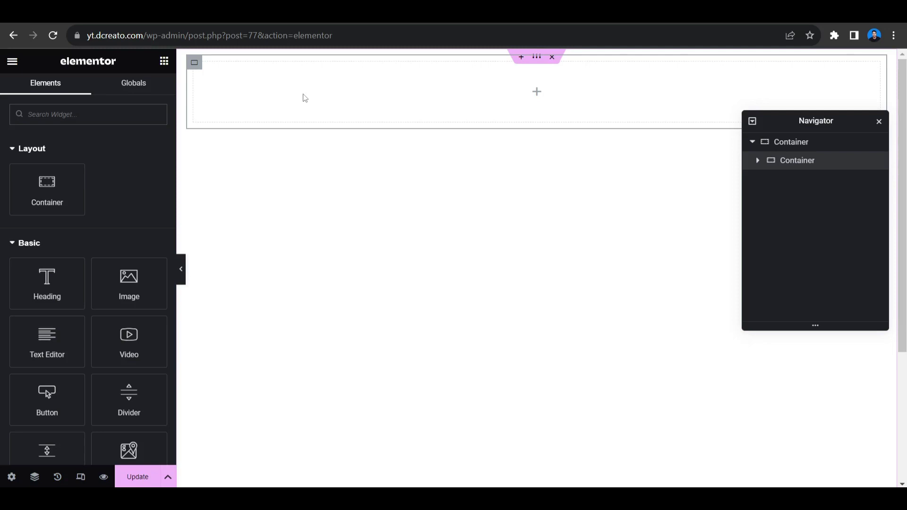
Step: Drag a Container into the inner container and duplicate it twice to make three
left_click(199, 67)
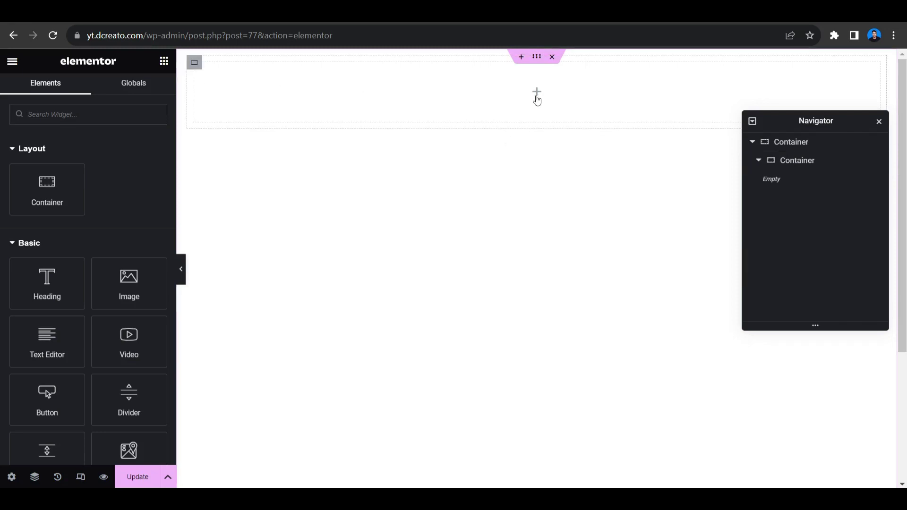
left_click_drag(47, 186, 474, 101)
right_click(200, 69)
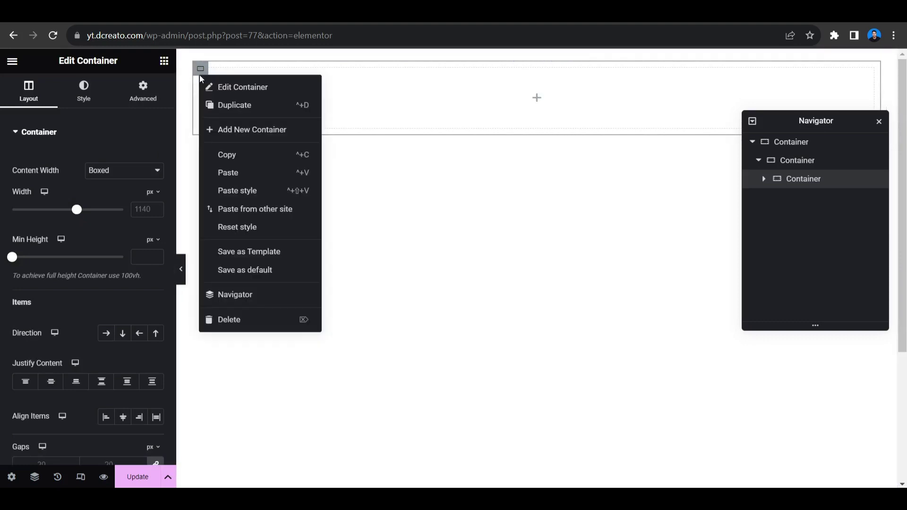
left_click(208, 105)
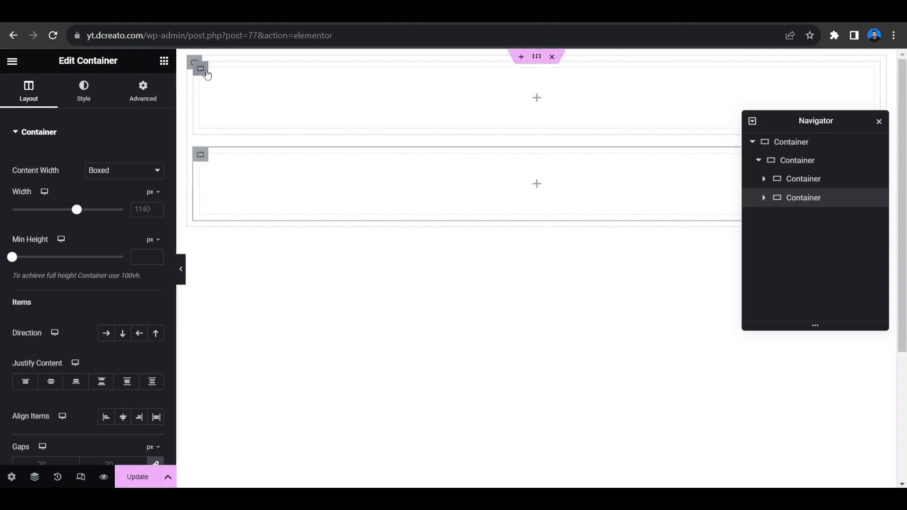
right_click(200, 69)
left_click(228, 106)
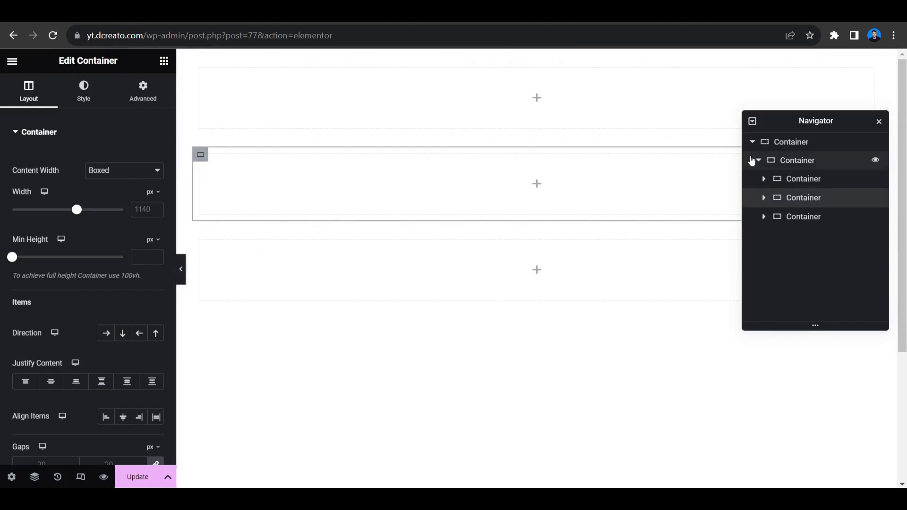
Step: Set the three-box container's direction to Row and justify the outer container's content to Center
left_click(797, 161)
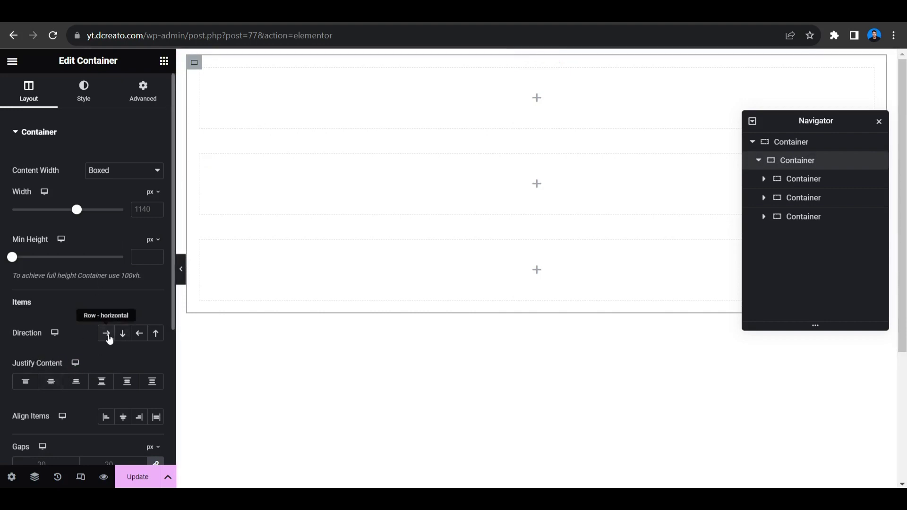
left_click(109, 337)
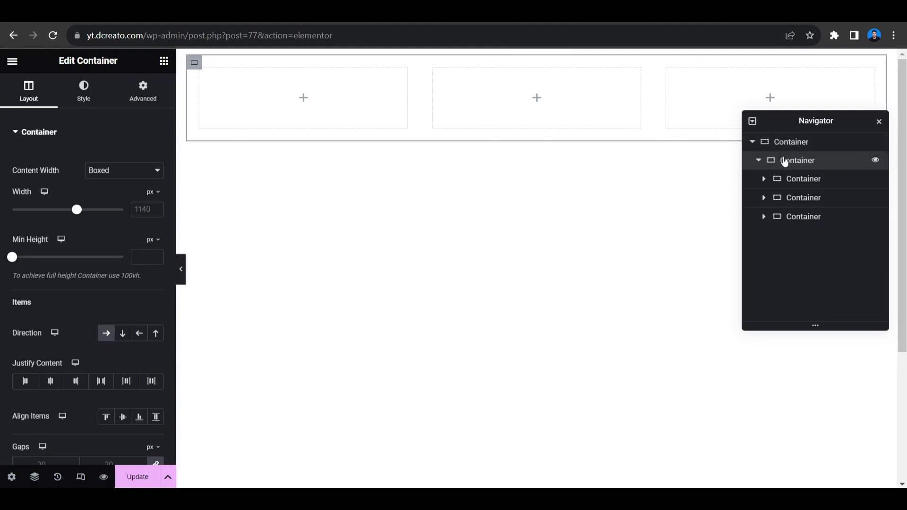
left_click(786, 143)
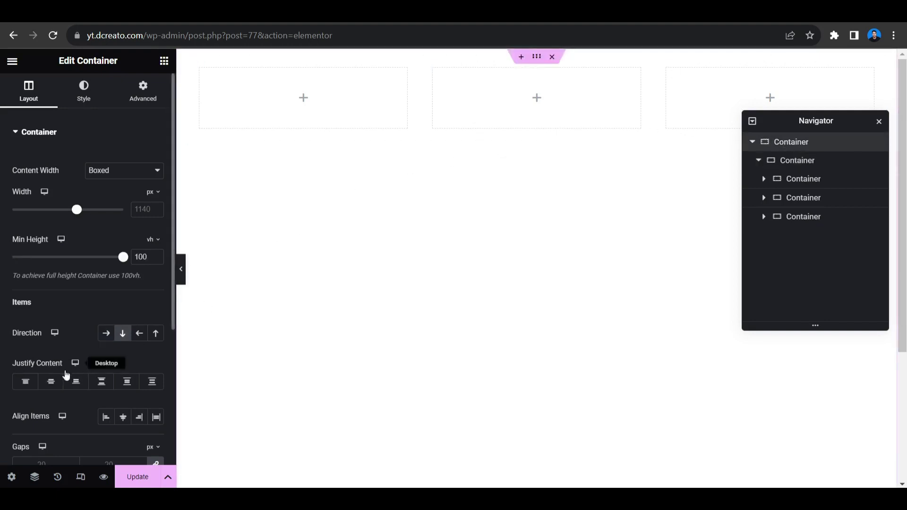
left_click(52, 384)
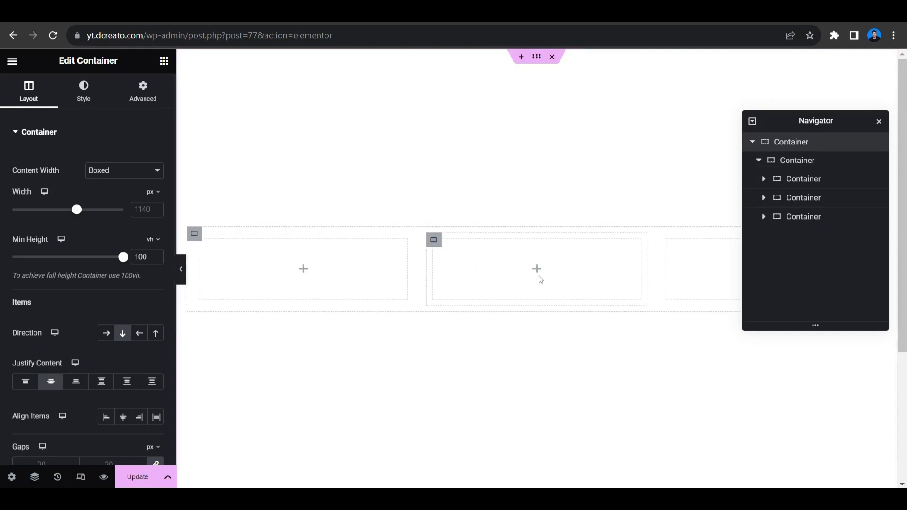
left_click(538, 274)
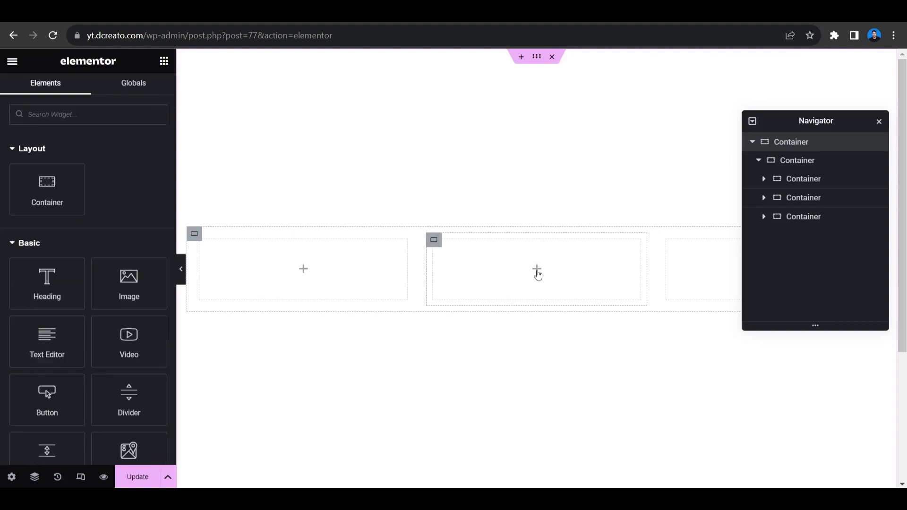
Step: Give the middle container a classic background using the red shuttered-window photo from the Media Library
left_click(438, 249)
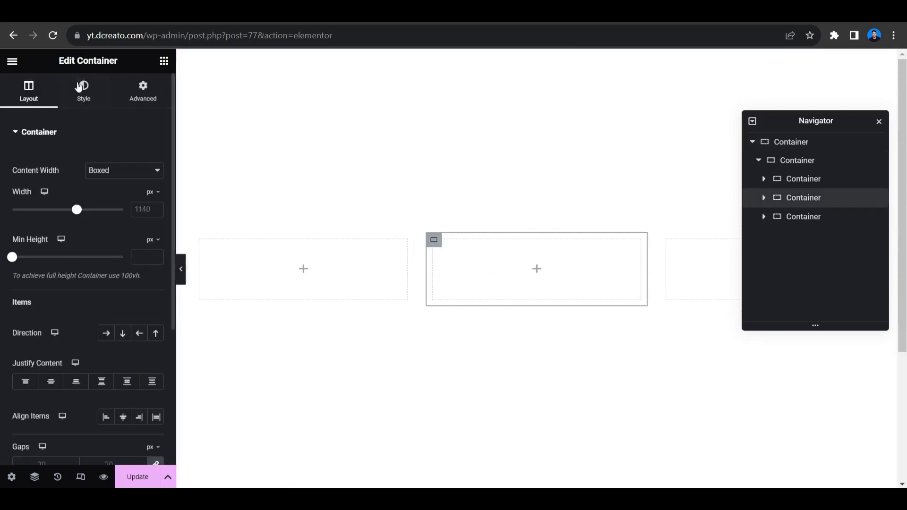
left_click(84, 92)
left_click(102, 189)
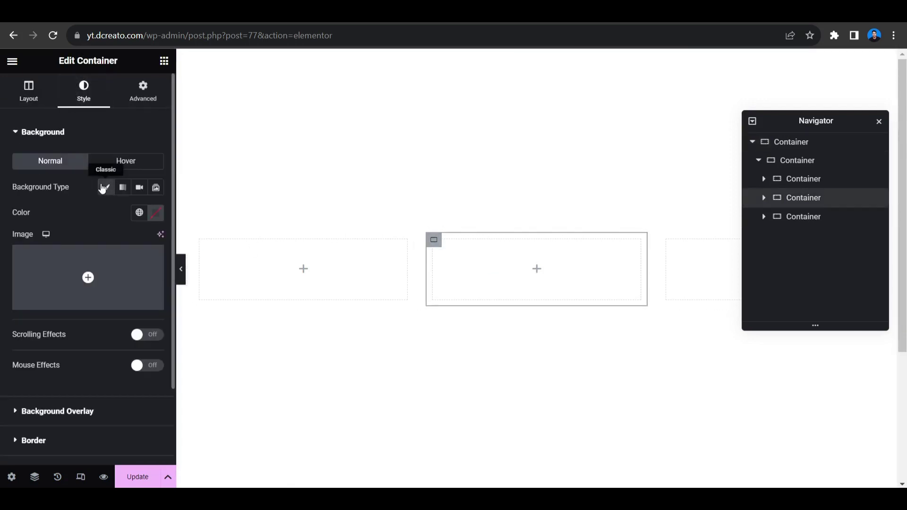
left_click(97, 297)
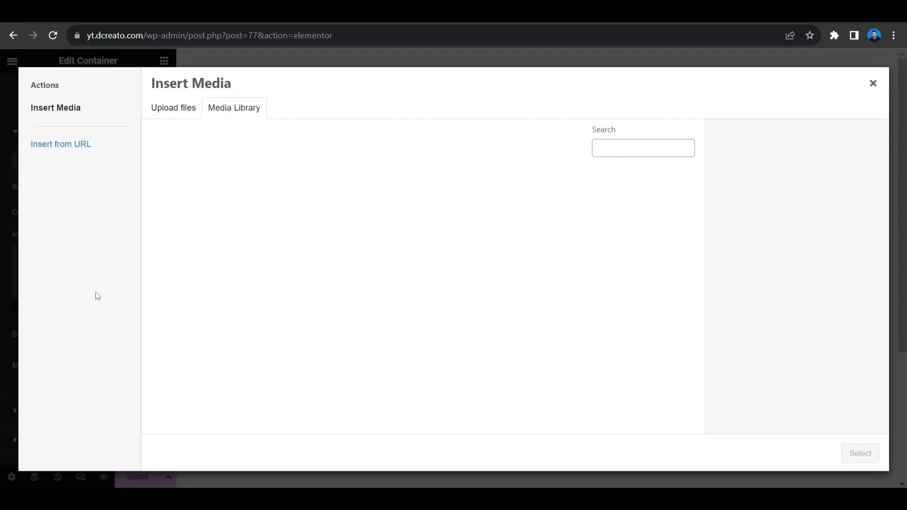
left_click(192, 203)
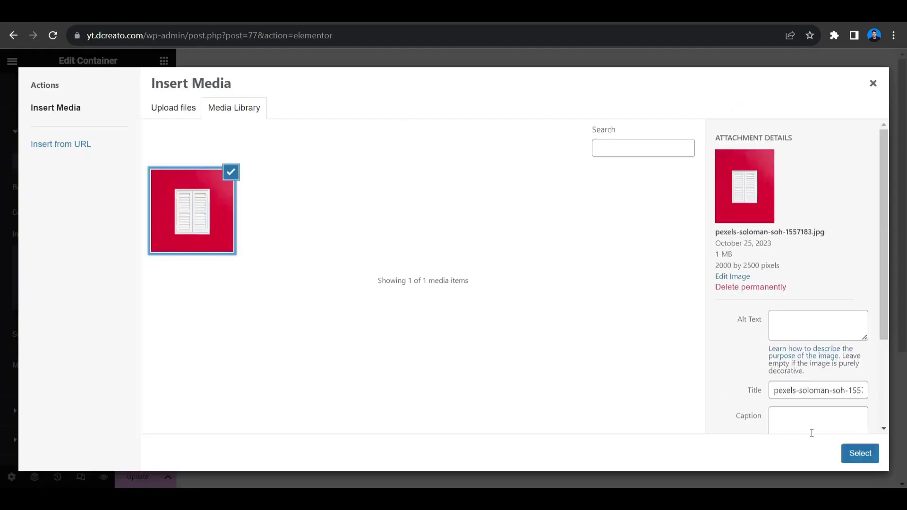
left_click(856, 457)
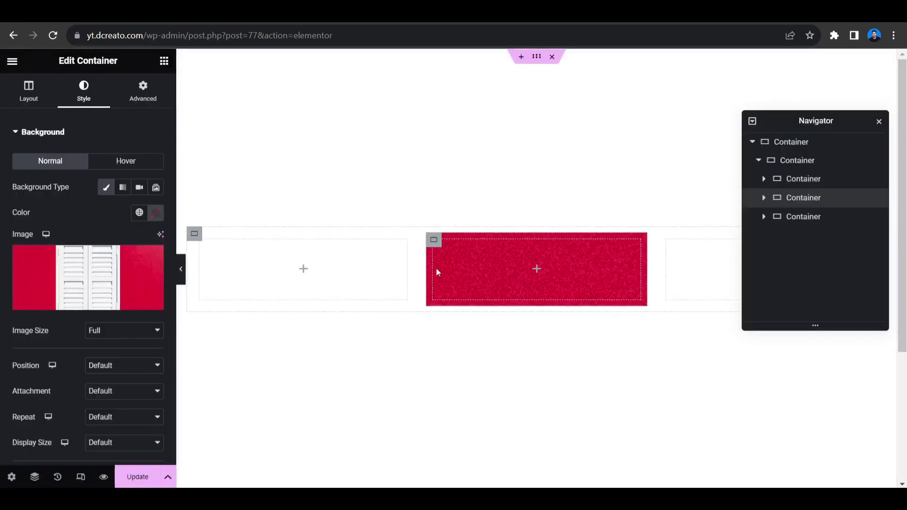
Step: Set the background to Center Center position, No-repeat, and Cover size
scroll(174, 350, "down", 2)
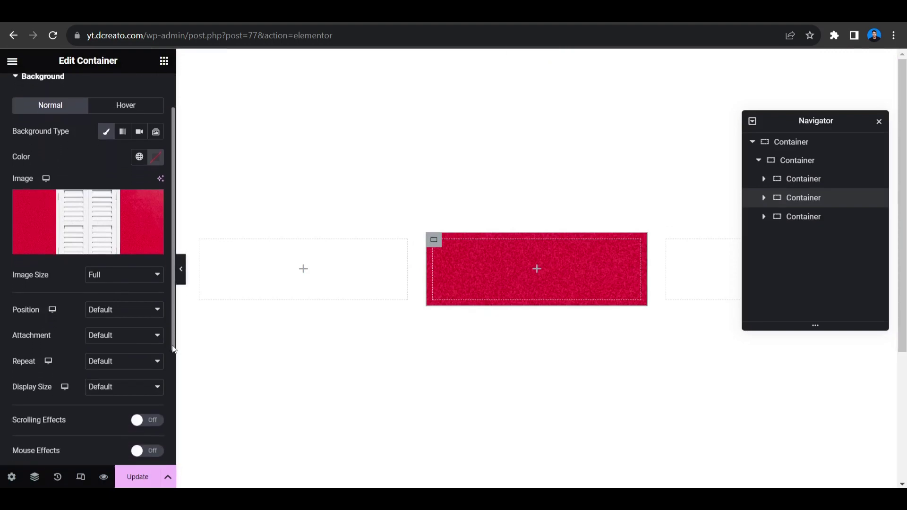
left_click(106, 291)
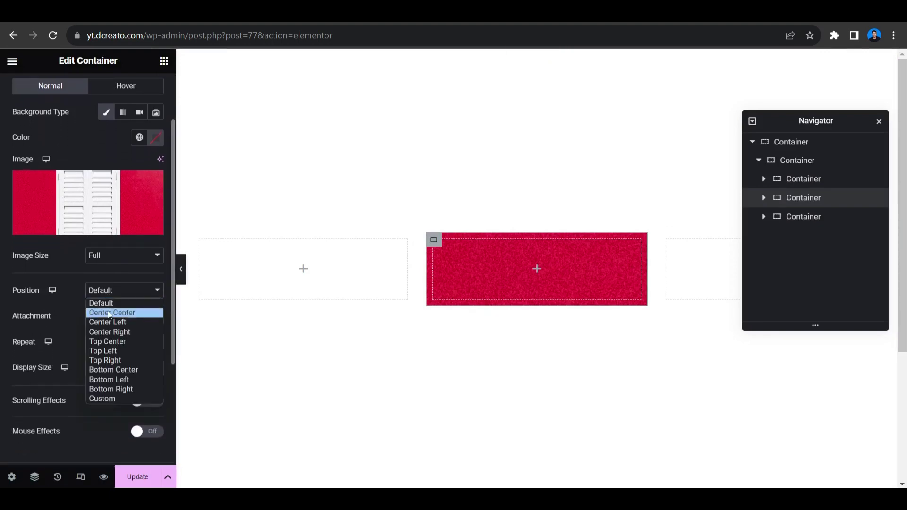
left_click(109, 313)
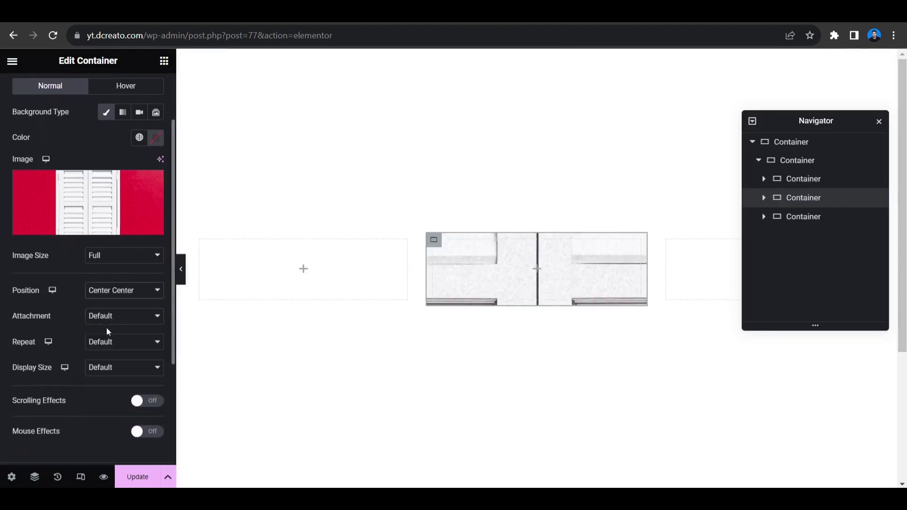
left_click(107, 347)
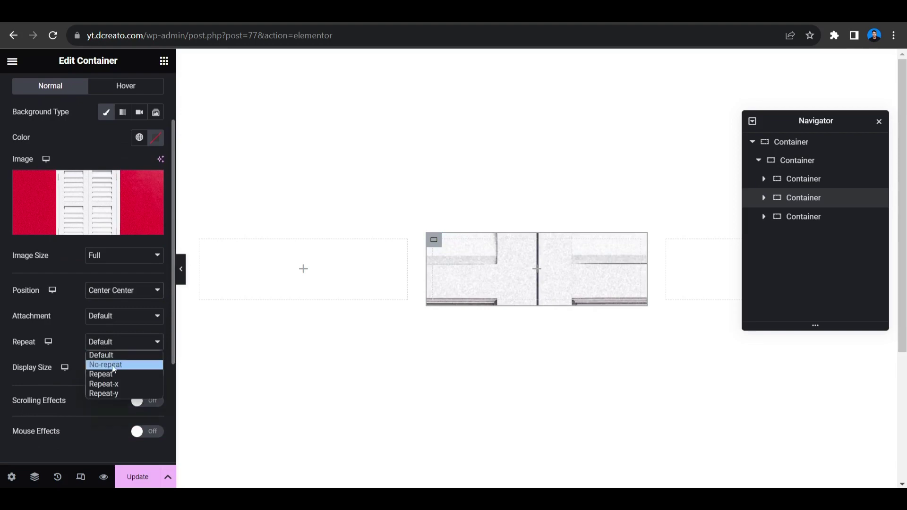
left_click(111, 365)
left_click(112, 370)
left_click(113, 400)
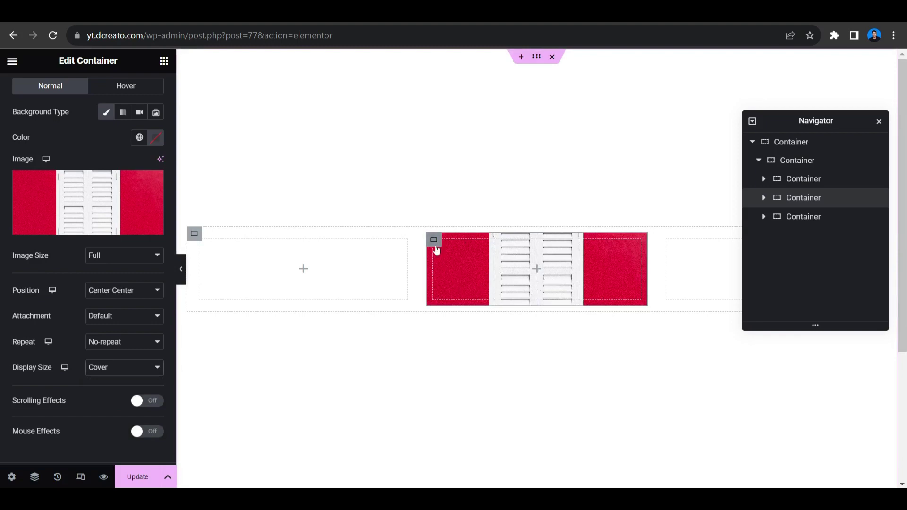
scroll(89, 255, "up", 3)
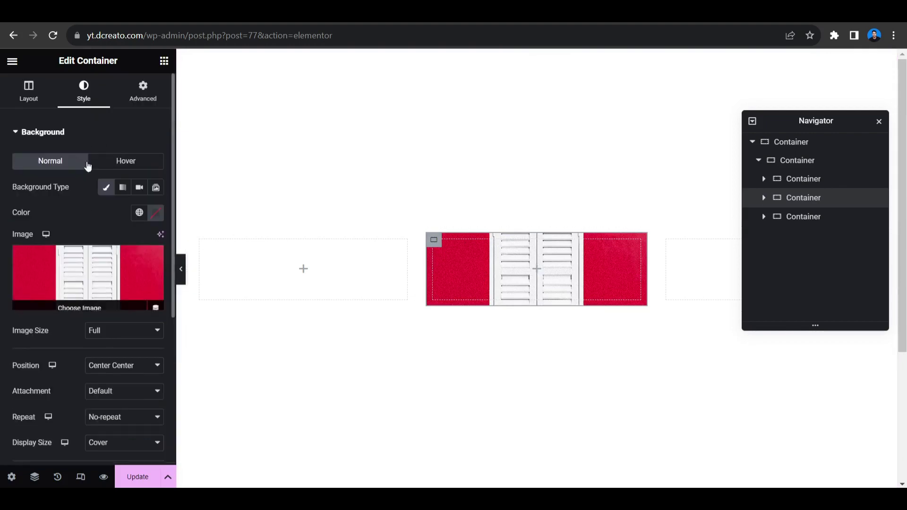
Step: Set the card container's minimum height to 400
left_click(35, 96)
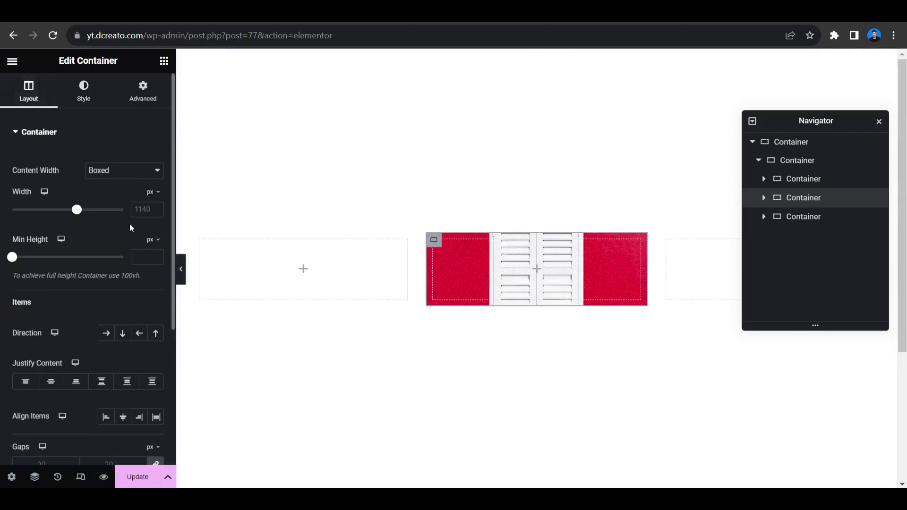
left_click(143, 256)
type("400")
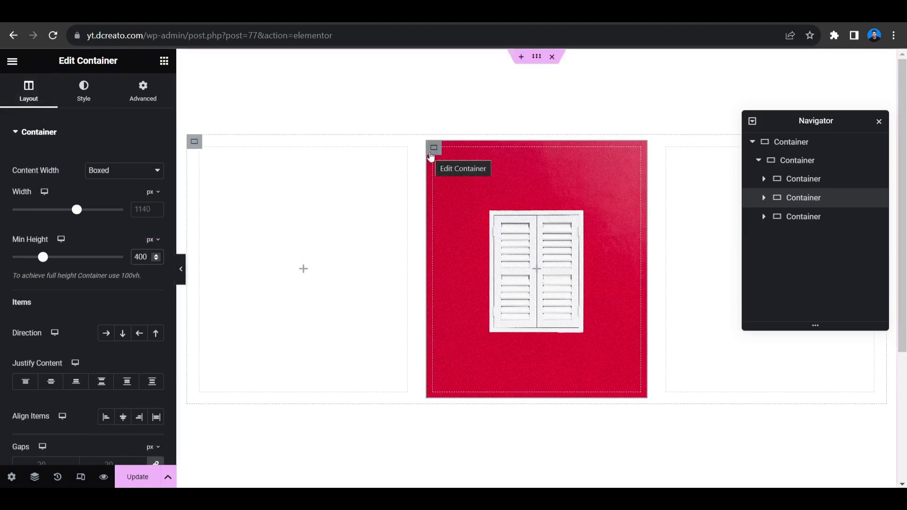
Step: Give the card's border a linked 15 px radius on all four corners
left_click(84, 91)
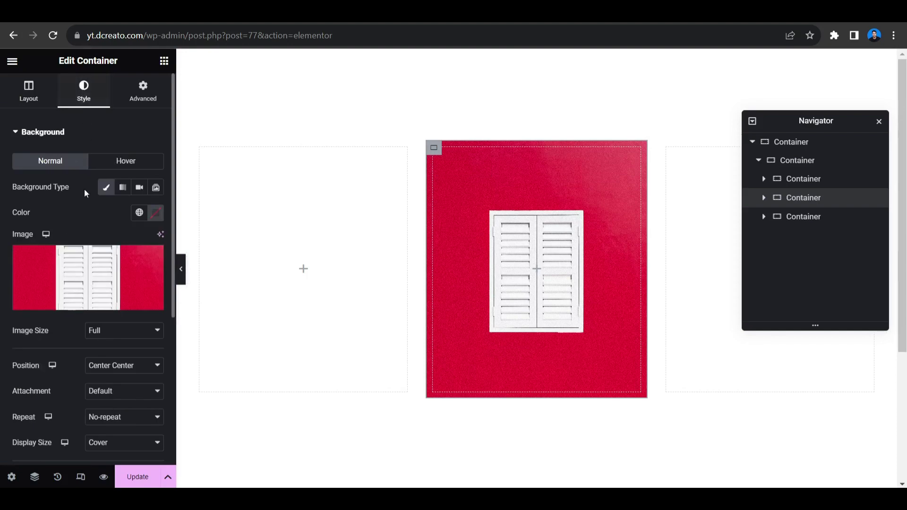
left_click(72, 138)
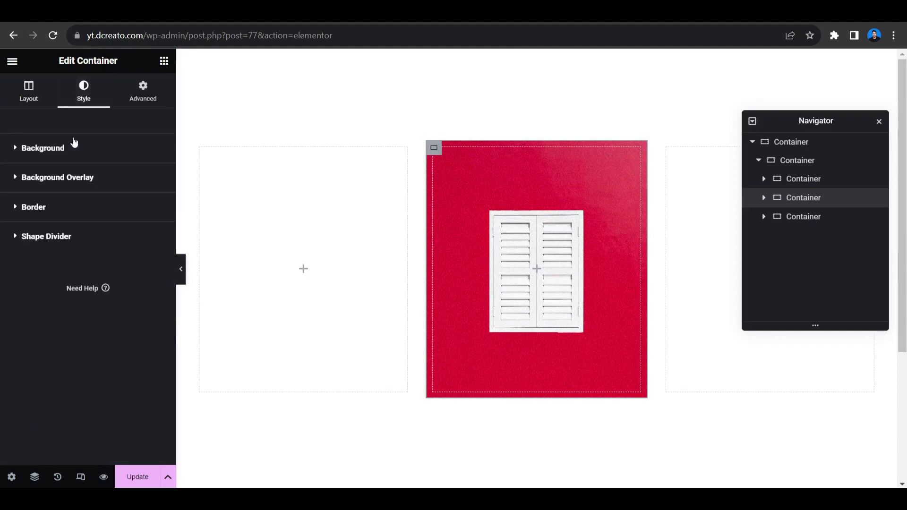
left_click(65, 208)
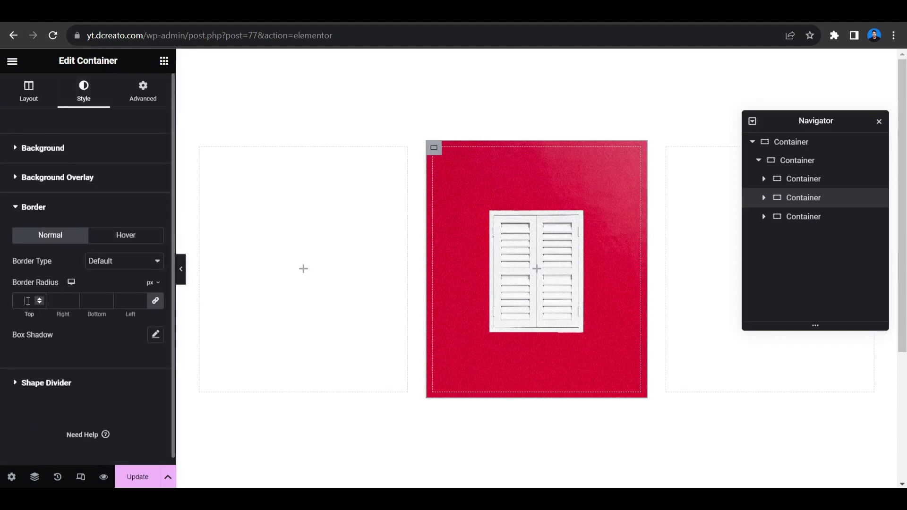
left_click(27, 301)
type("10")
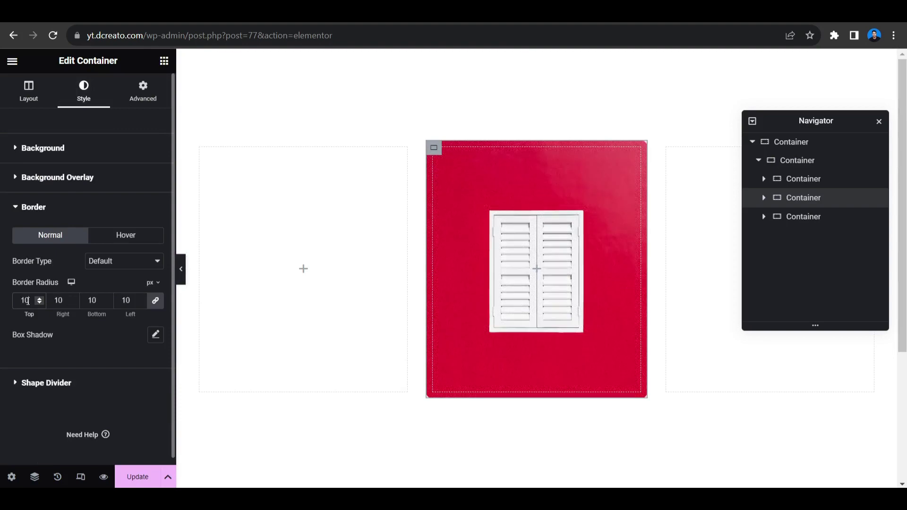
key("BackSpace")
type("5")
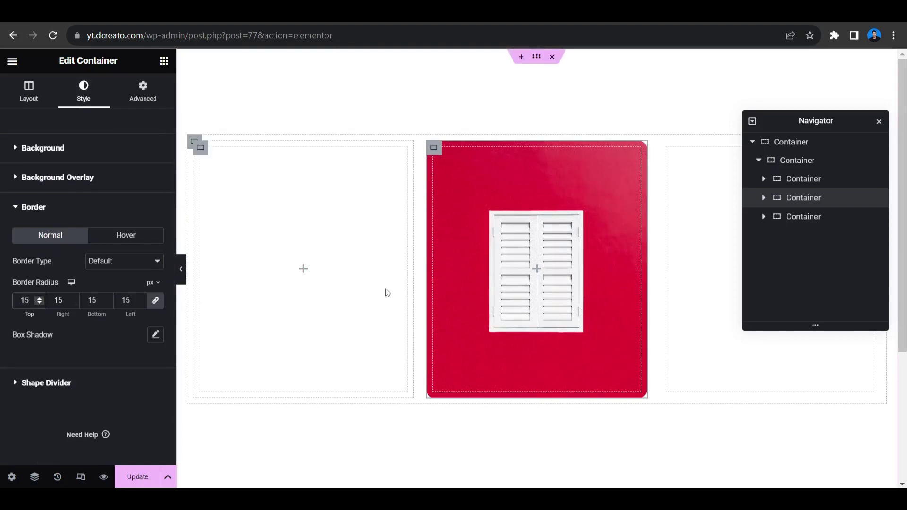
left_click(78, 348)
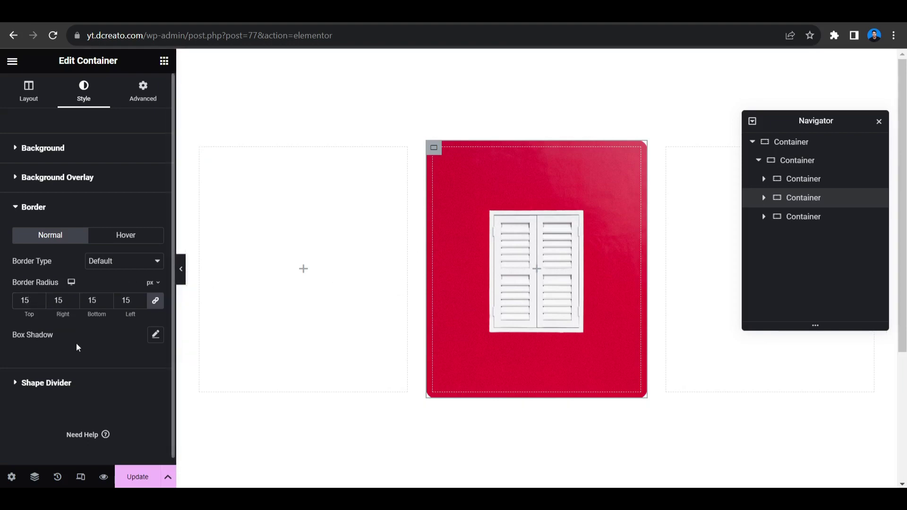
Step: Add a box shadow of horizontal 10, vertical 10, blur 40, spread -14, then update the page
left_click(154, 336)
scroll(130, 334, "down", 2)
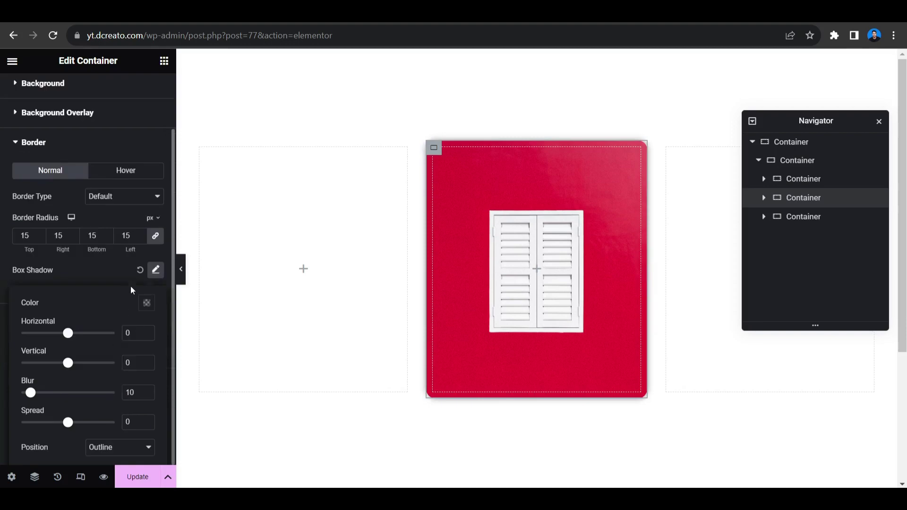
double_click(127, 332)
type("10")
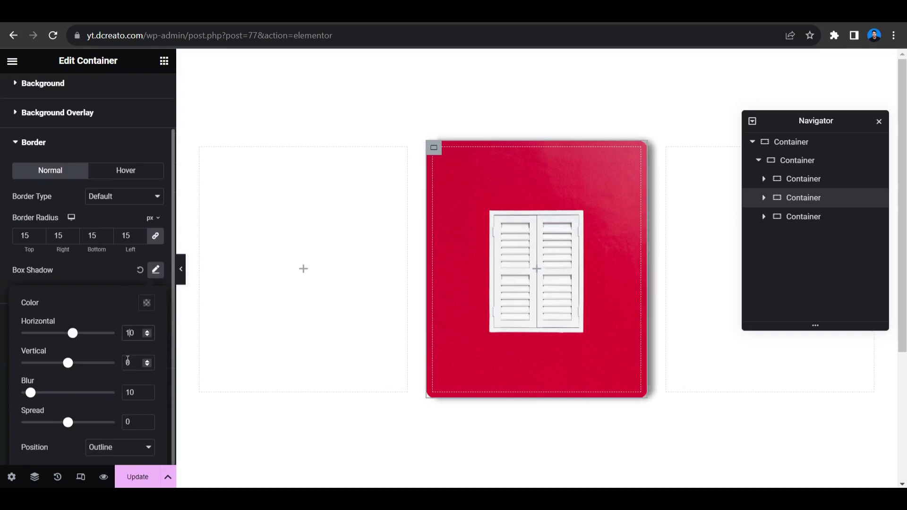
double_click(127, 362)
type("10")
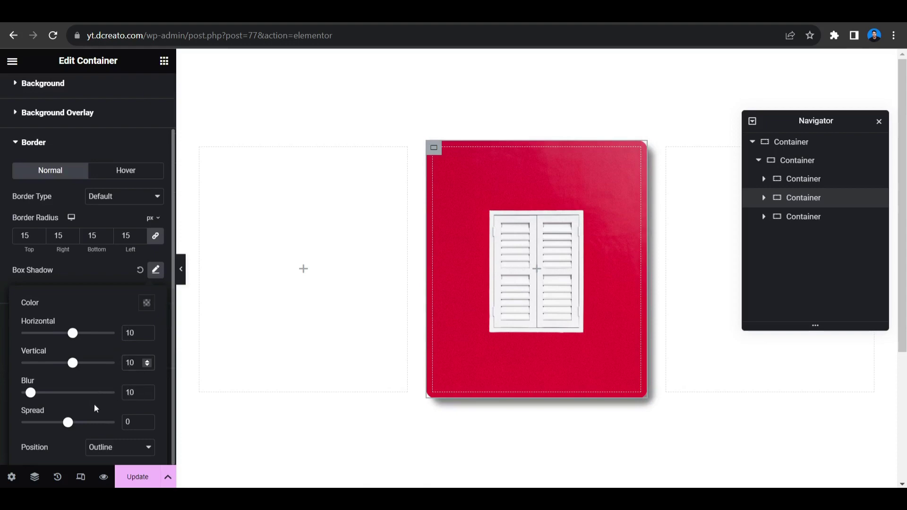
left_click_drag(36, 396, 61, 401)
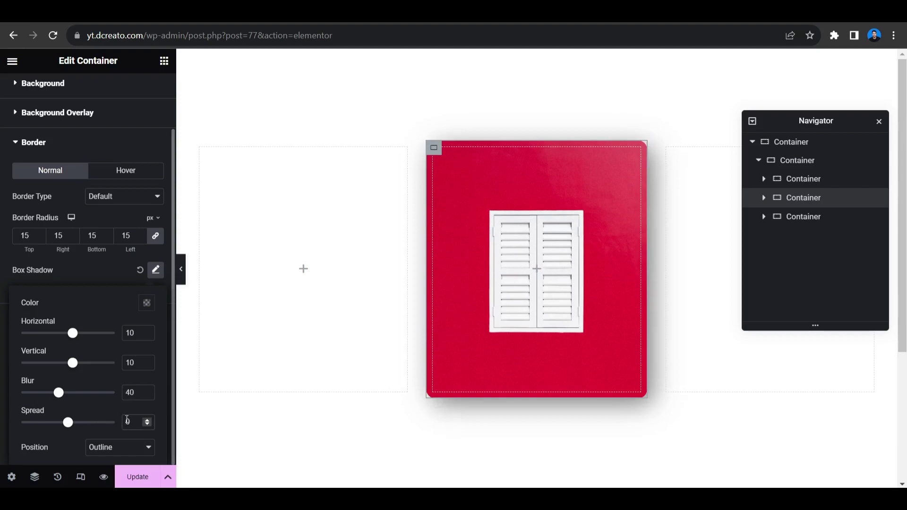
left_click(127, 421)
type("1")
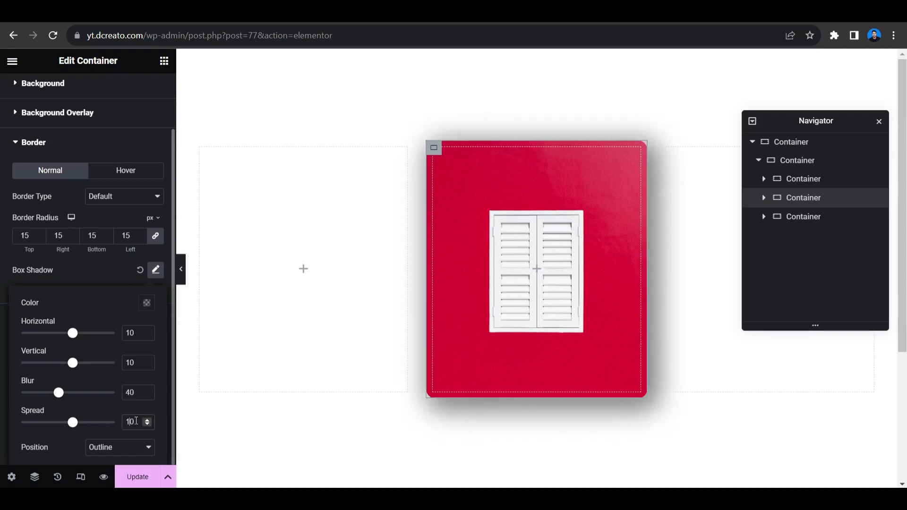
left_click_drag(80, 427, 62, 425)
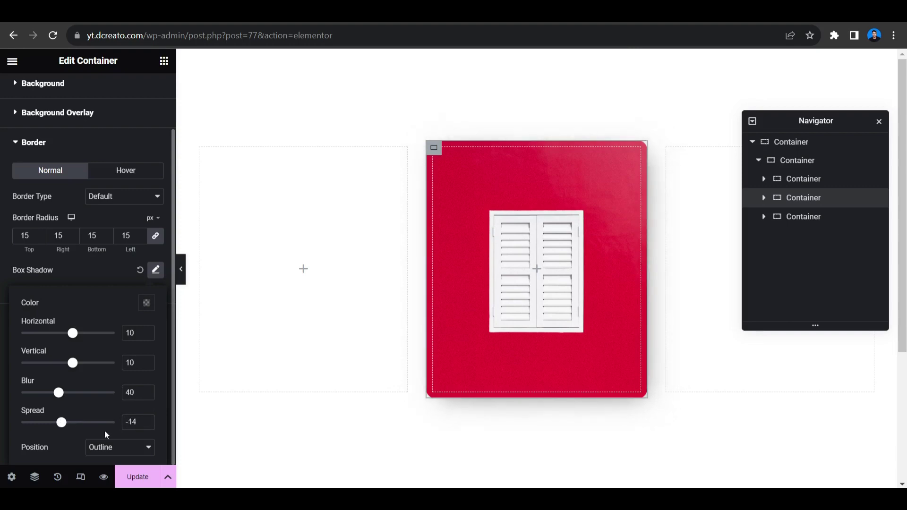
left_click(132, 479)
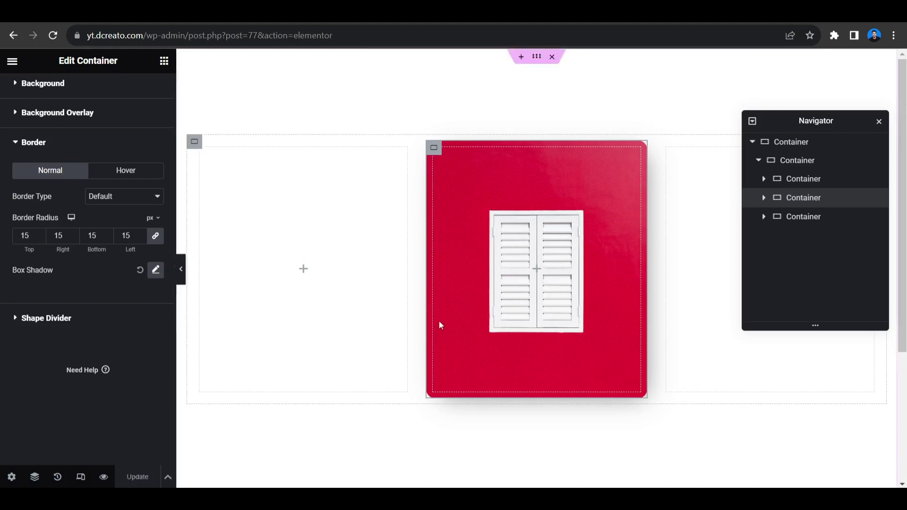
Step: Drop a Button widget reading 'Click here' into the red card container
left_click(537, 270)
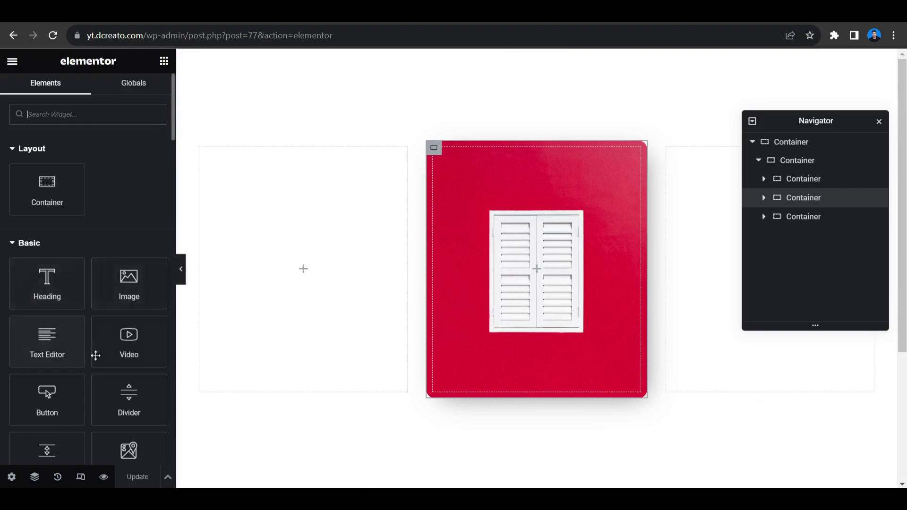
left_click_drag(53, 394, 518, 287)
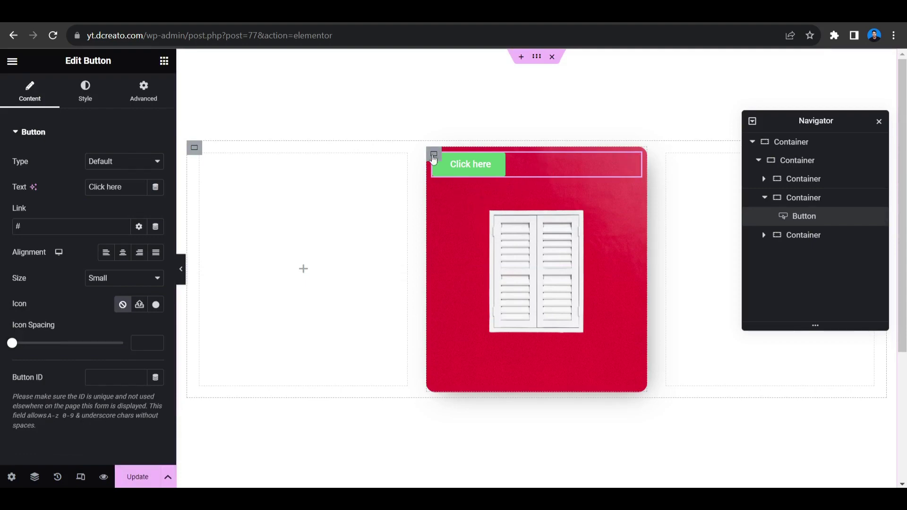
left_click(434, 154)
Step: Add a classic black hover background overlay at 0.3 opacity with a 0.3 transition duration
left_click(69, 132)
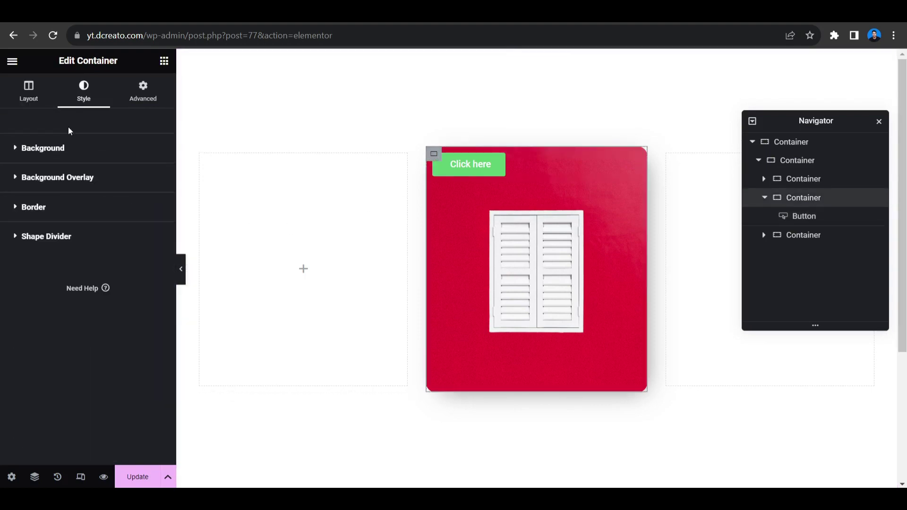
left_click(70, 185)
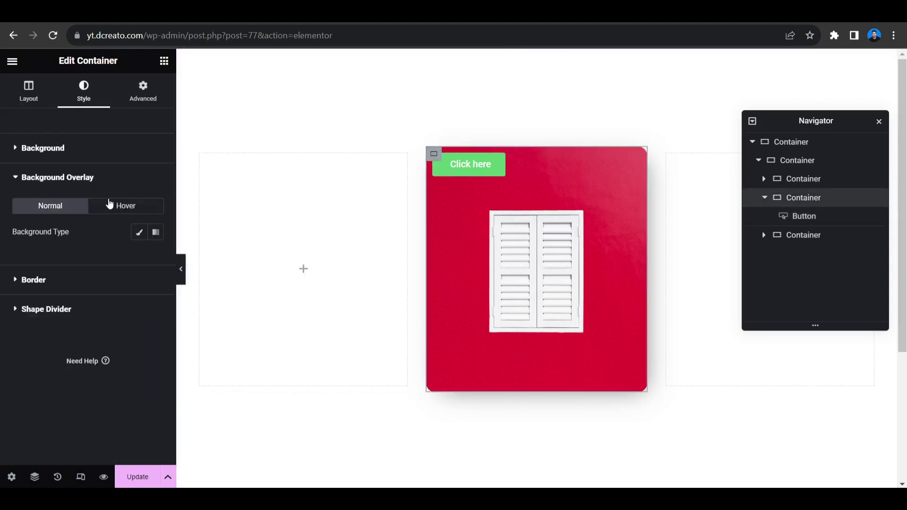
left_click(109, 206)
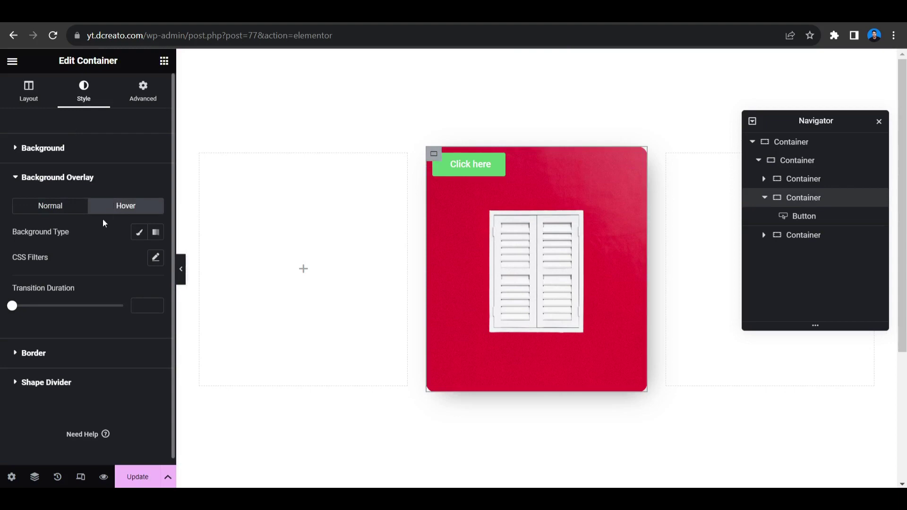
left_click(139, 233)
left_click(152, 261)
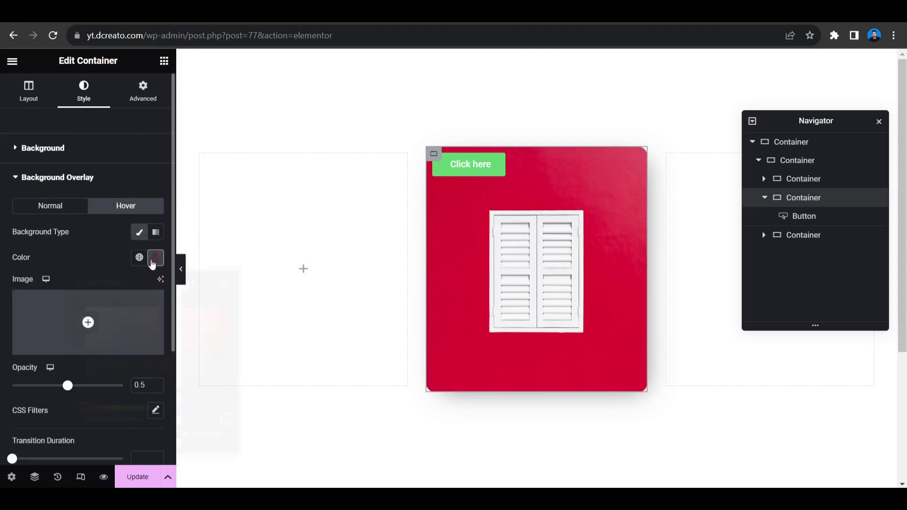
left_click(88, 402)
left_click(67, 255)
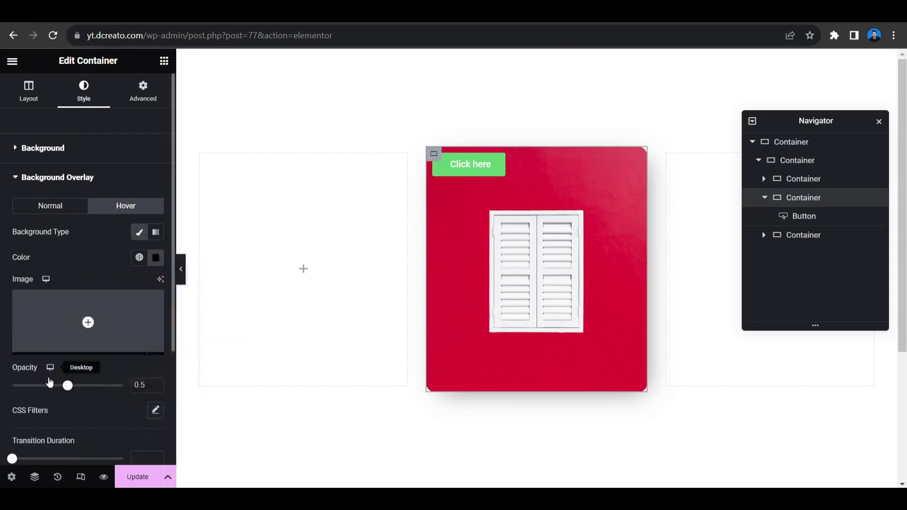
left_click_drag(68, 386, 47, 387)
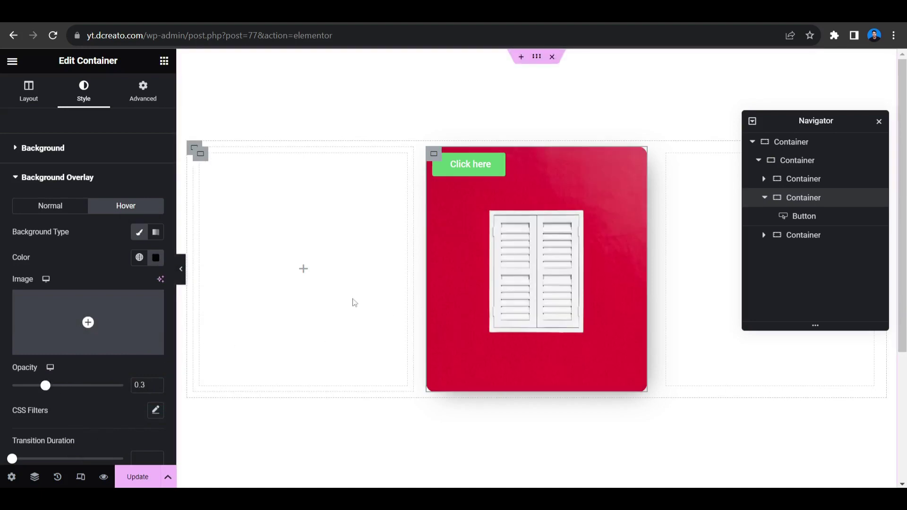
scroll(75, 346, "down", 3)
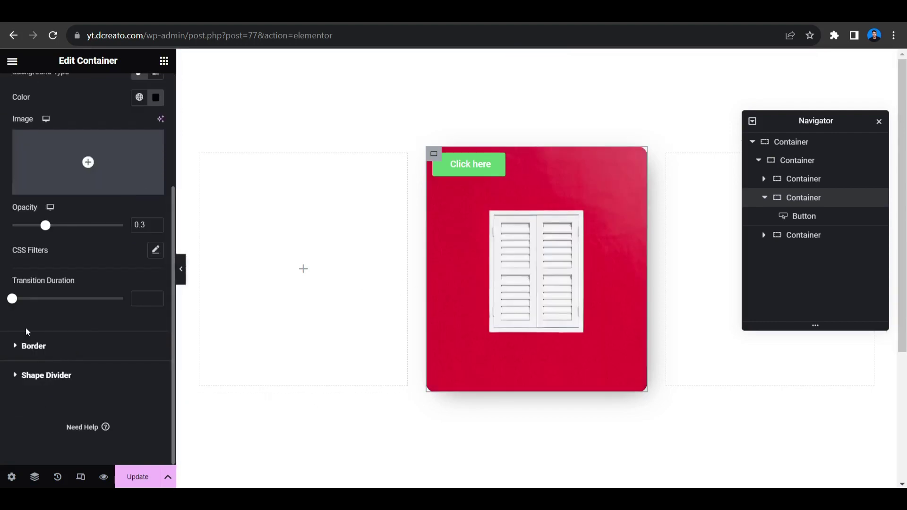
left_click_drag(13, 301, 23, 299)
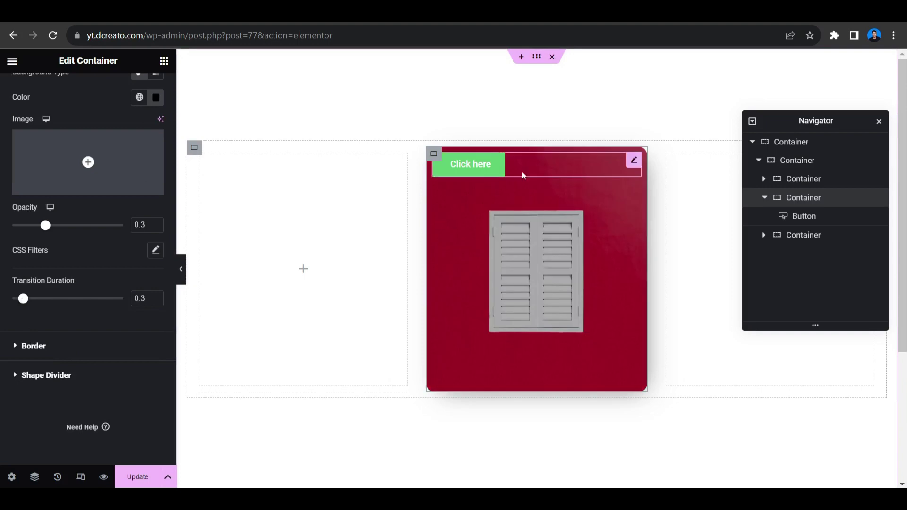
left_click(632, 161)
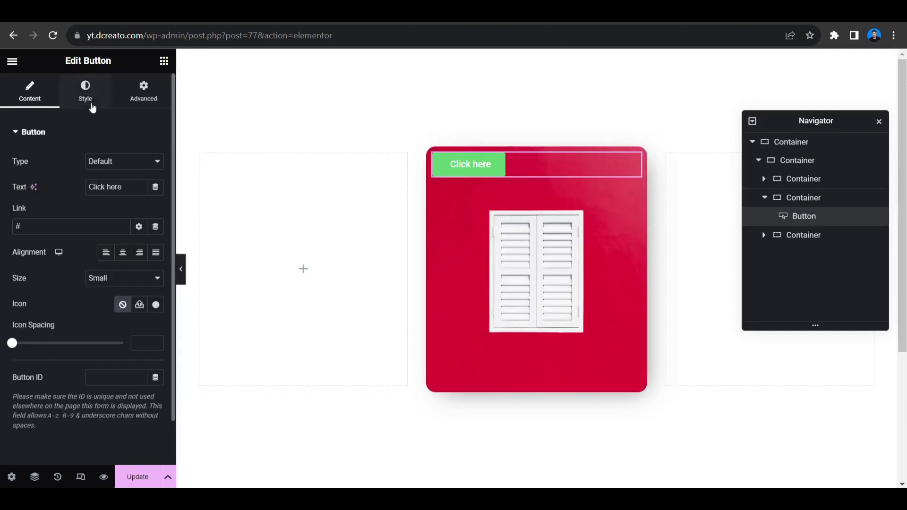
Step: Set the button's typography font family to Poppins
left_click(88, 95)
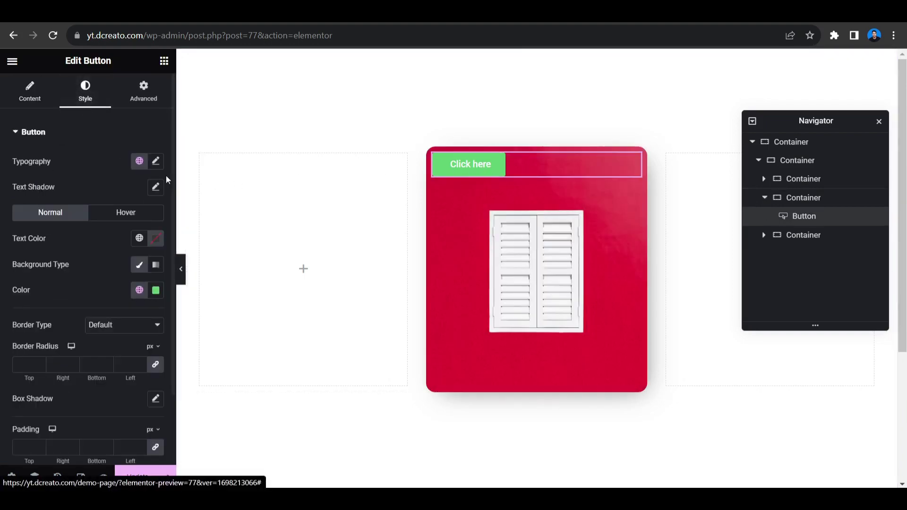
left_click(156, 161)
left_click(116, 218)
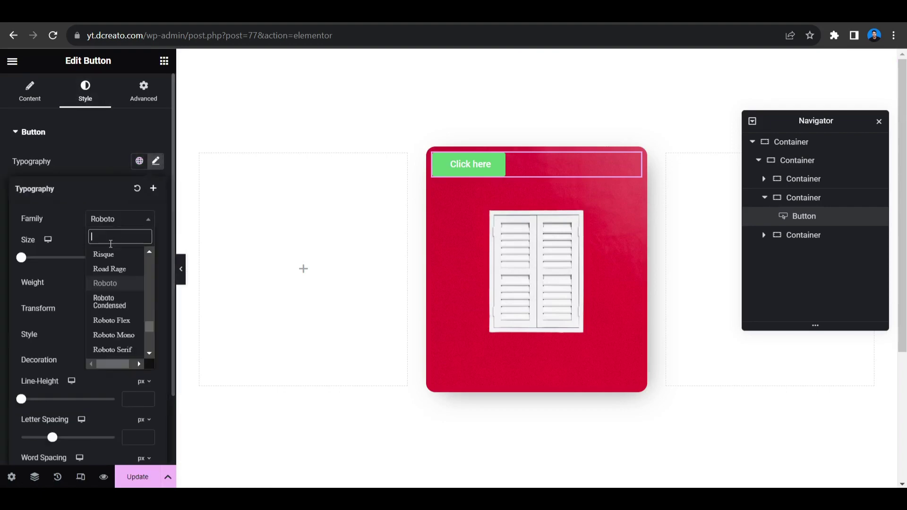
type("pop")
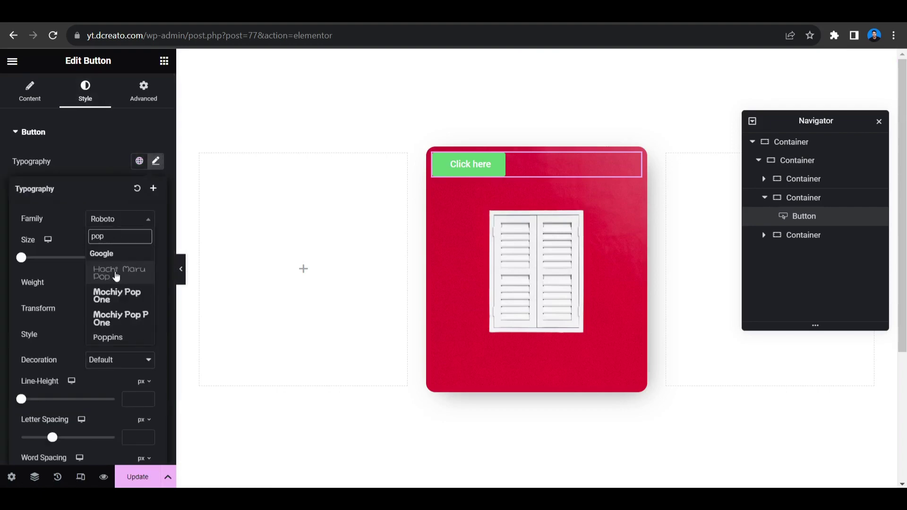
left_click(125, 337)
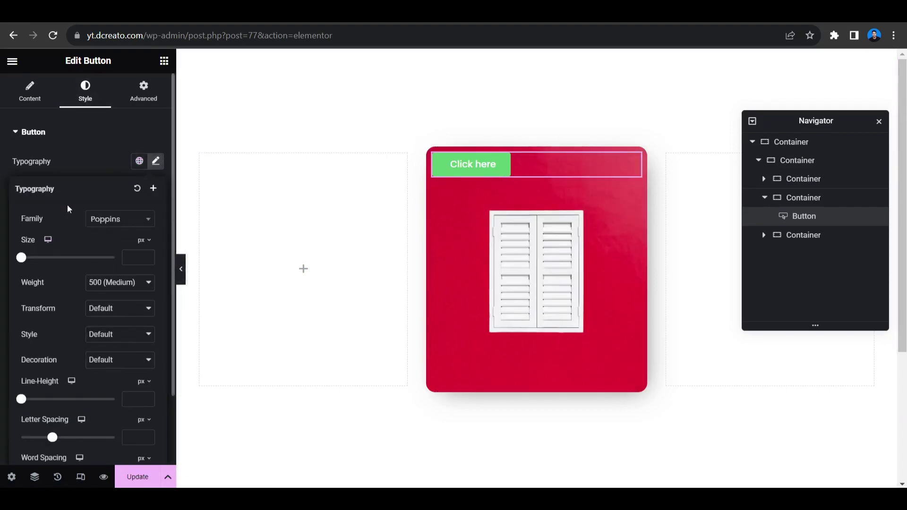
left_click(115, 167)
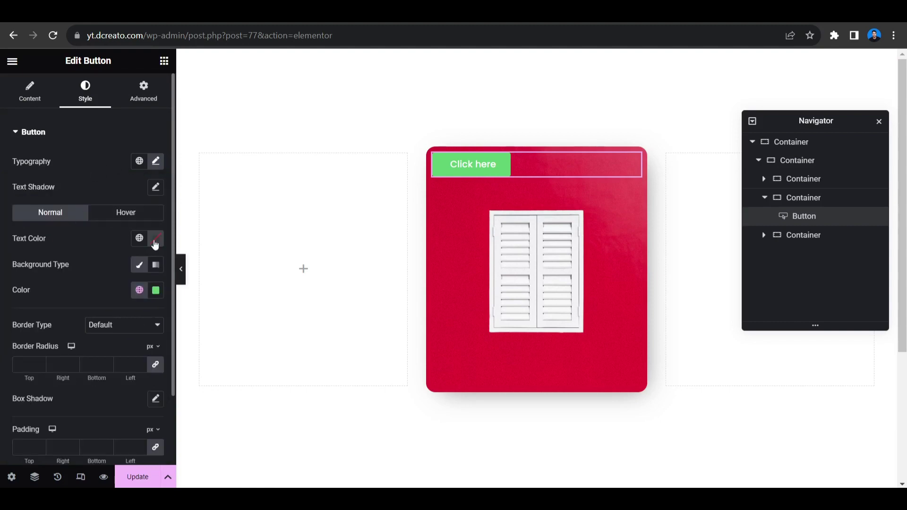
Step: Make the button text black on a white #FFFFFF background
left_click(154, 240)
left_click_drag(109, 328, 55, 266)
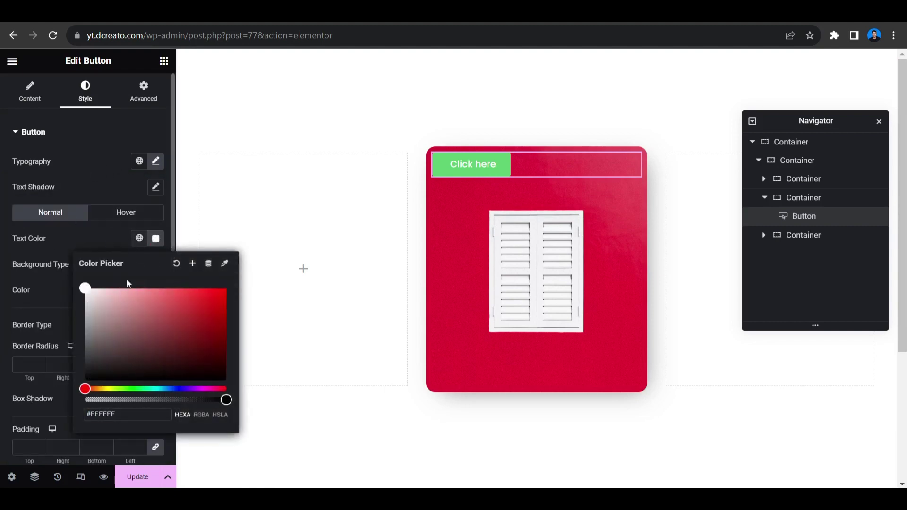
left_click_drag(92, 326, 76, 410)
left_click(137, 272)
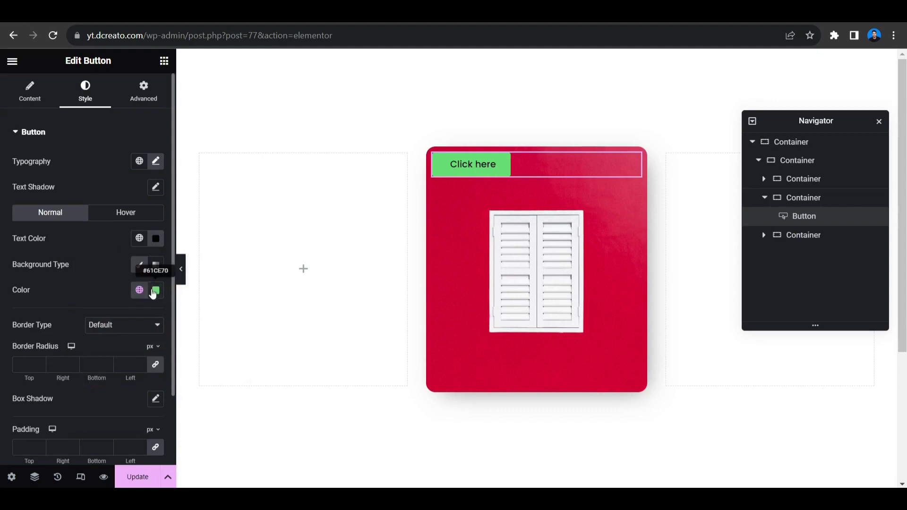
left_click(156, 290)
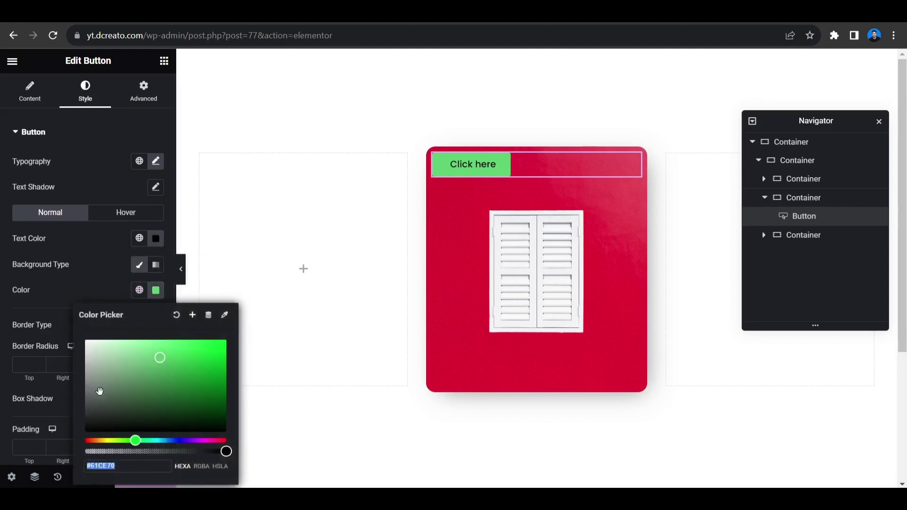
left_click_drag(99, 391, 86, 341)
left_click(70, 304)
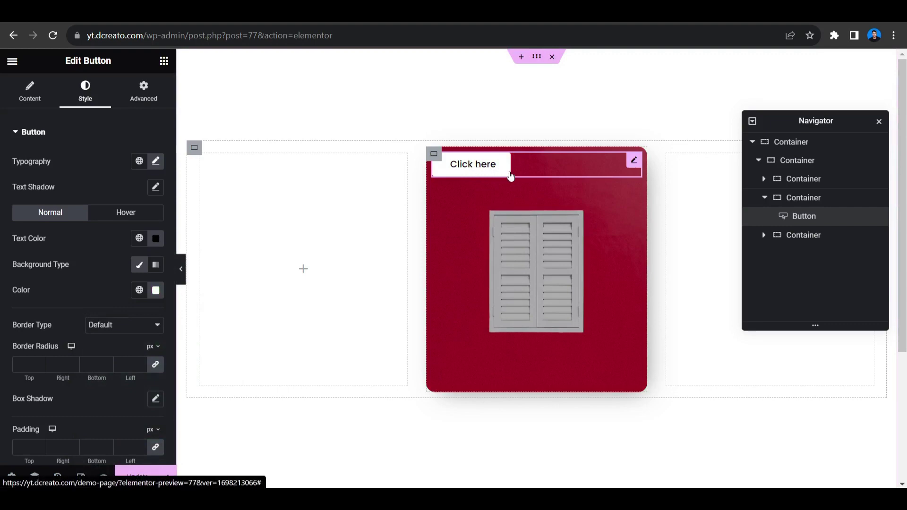
Step: Centre the button horizontally and justify the card container's content to End
left_click(51, 105)
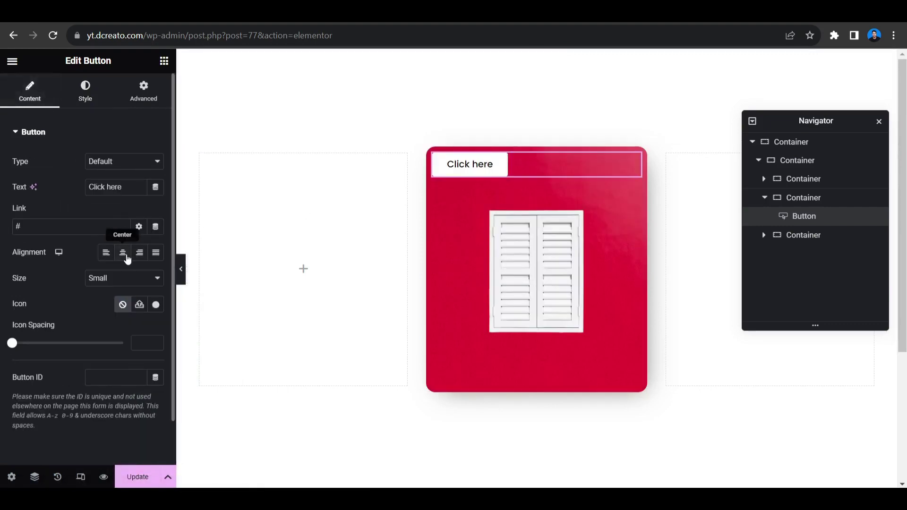
left_click(122, 253)
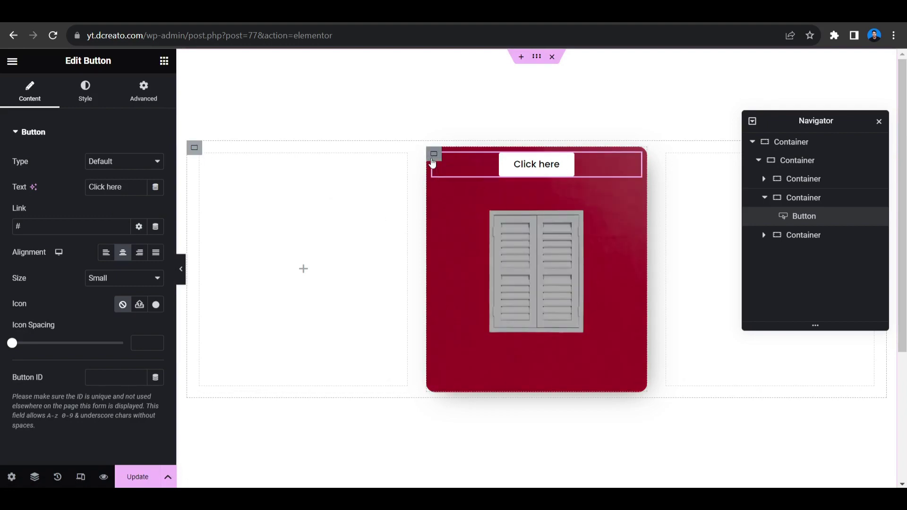
left_click(433, 163)
left_click(38, 101)
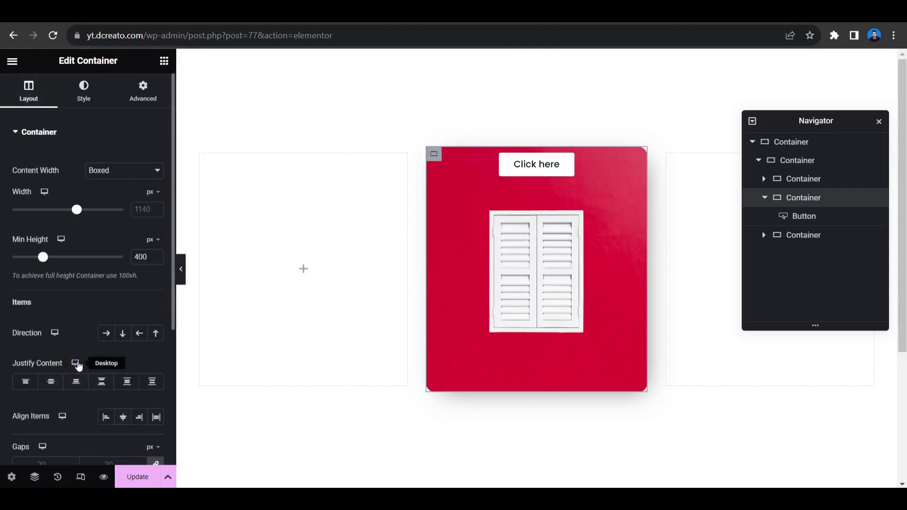
left_click(78, 383)
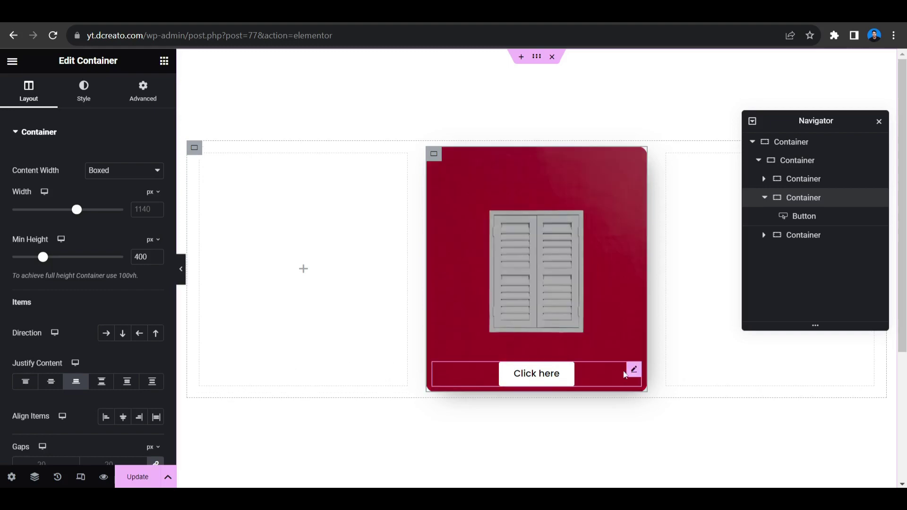
left_click(492, 381)
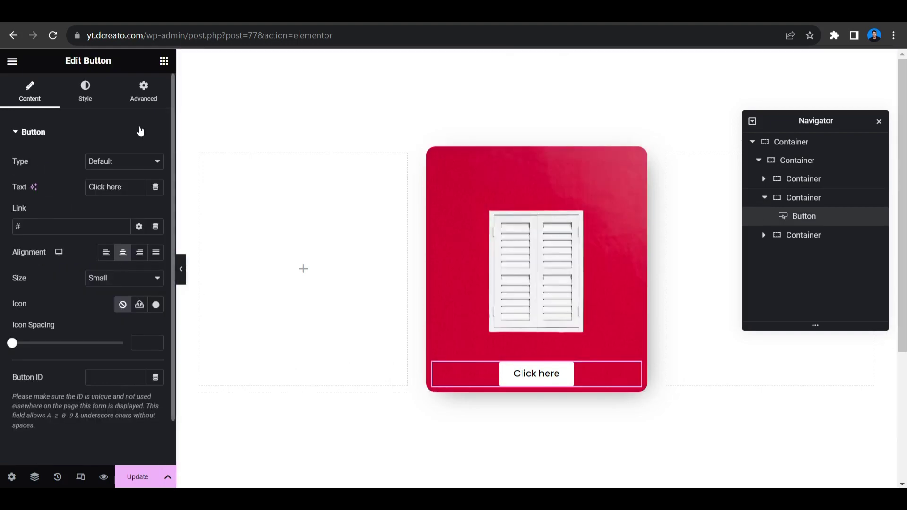
Step: Unlink the button's margins and set its bottom margin to 20 px
left_click(143, 92)
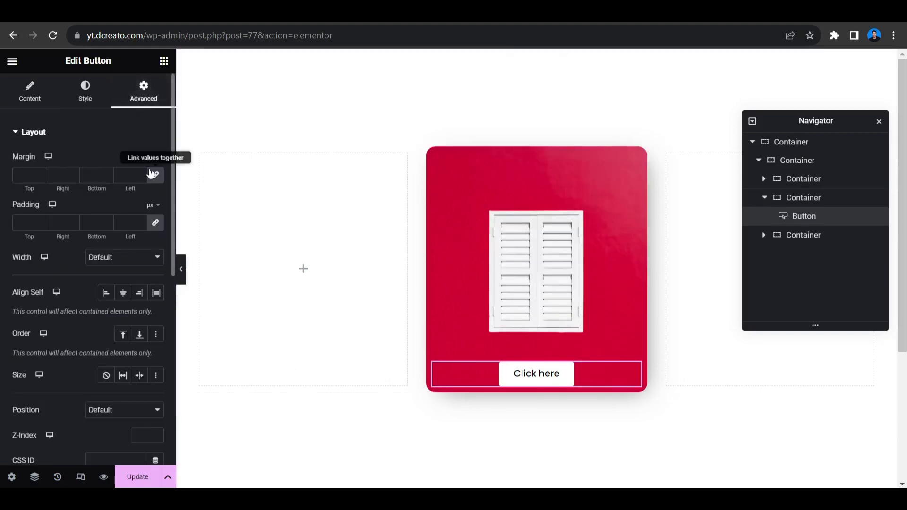
left_click(151, 174)
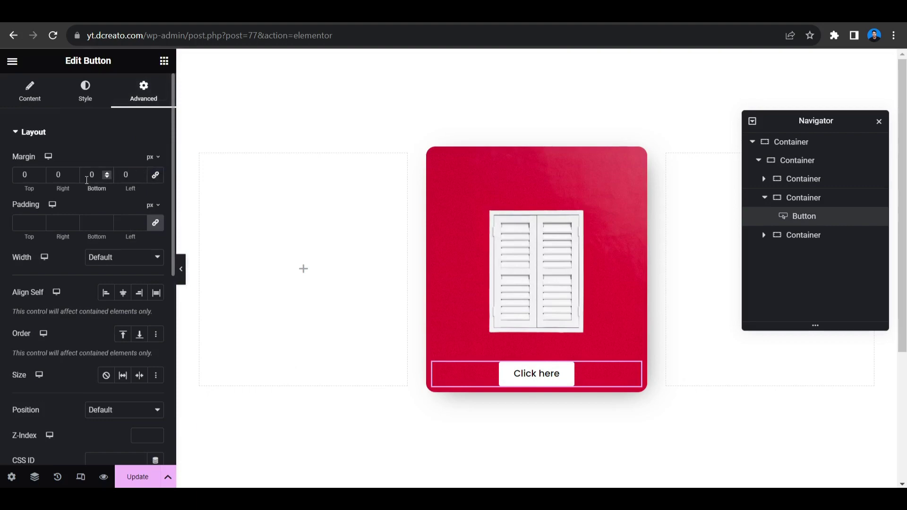
left_click(87, 180)
type("2")
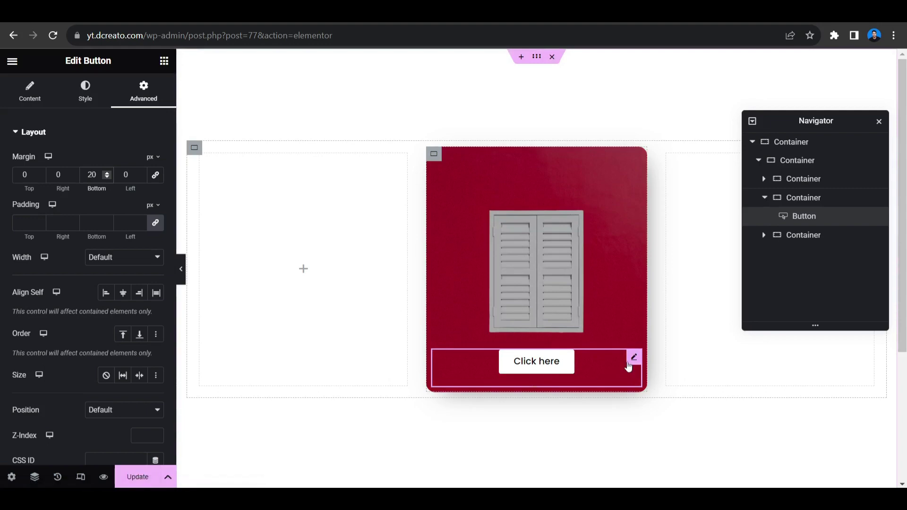
left_click(629, 366)
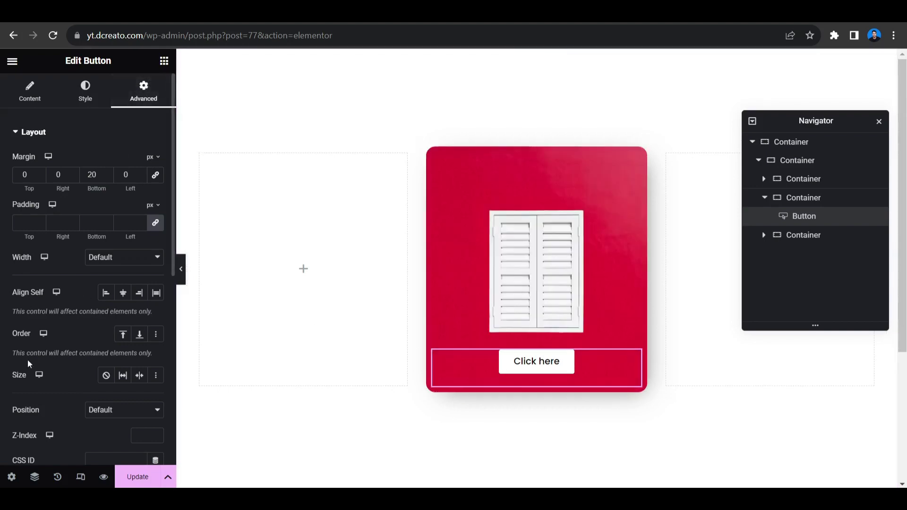
Step: Add the CSS class main-button to the button
scroll(105, 342, "down", 4)
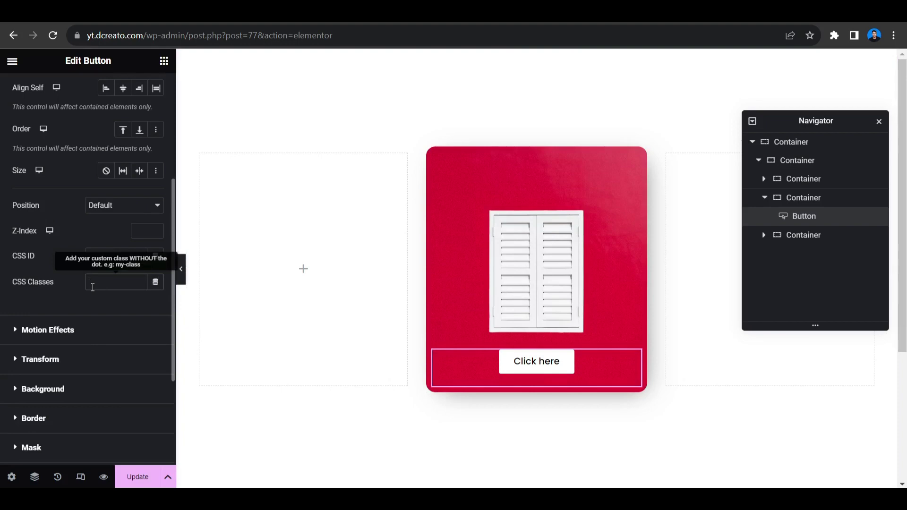
left_click(93, 287)
type("main")
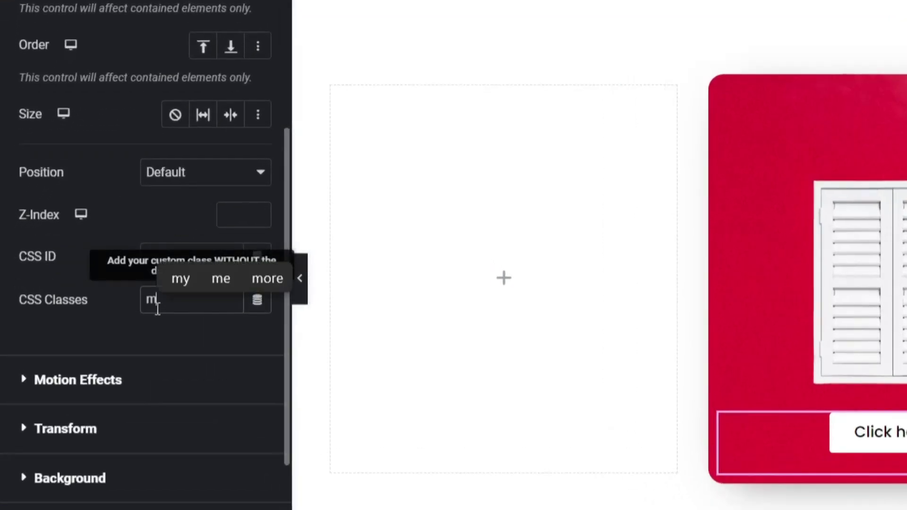
type("-")
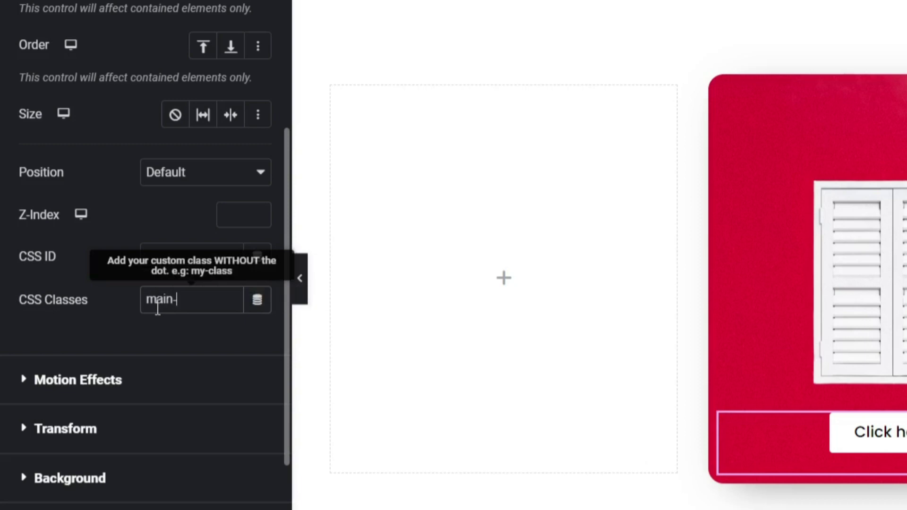
type("button")
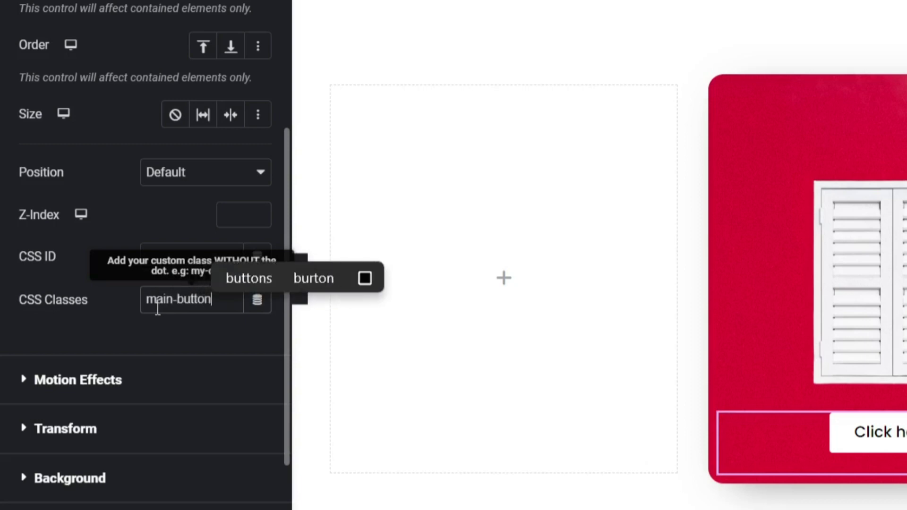
left_click(169, 325)
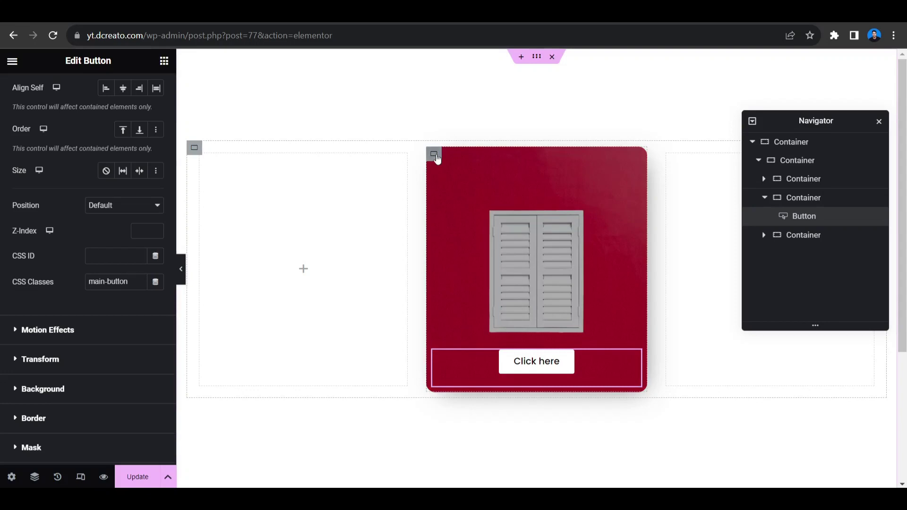
Step: Paste the hide-and-slide-up hover CSS for .main-button into the card container's Custom CSS
left_click(436, 157)
left_click(141, 91)
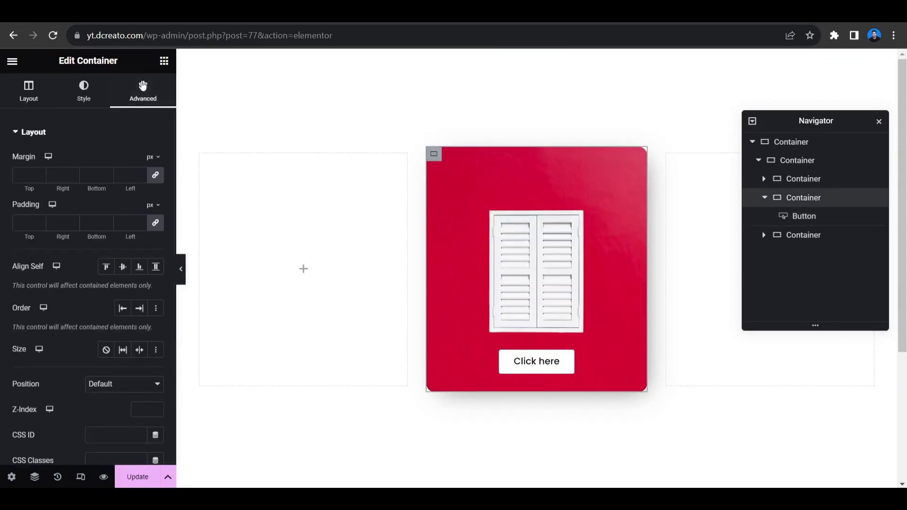
scroll(97, 238, "down", 5)
scroll(106, 280, "up", 5)
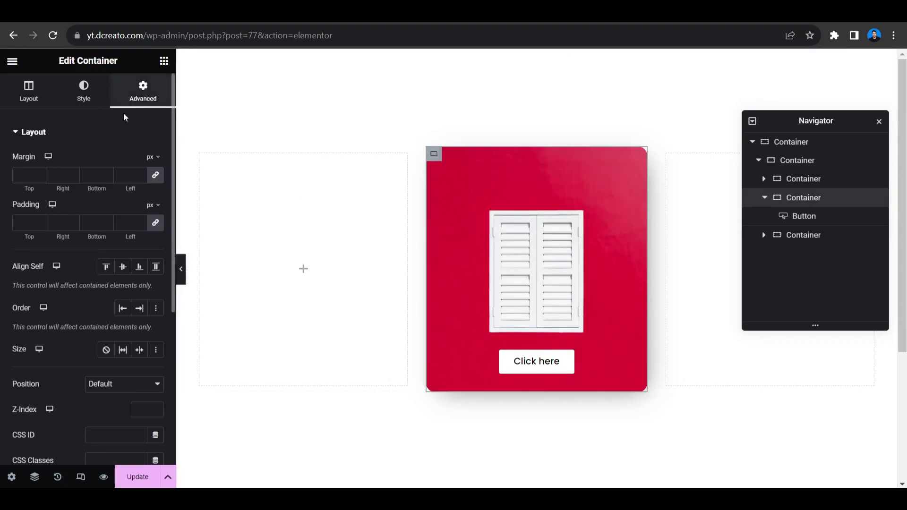
scroll(120, 328, "down", 5)
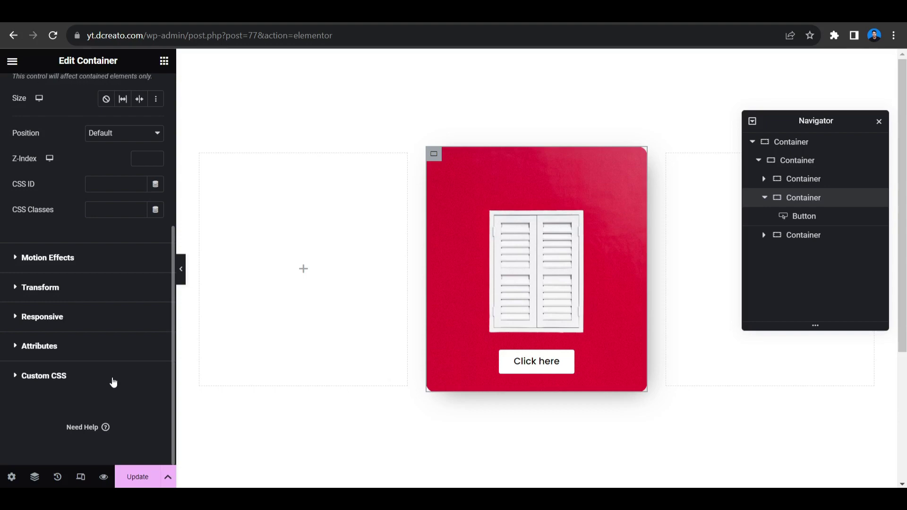
left_click(113, 378)
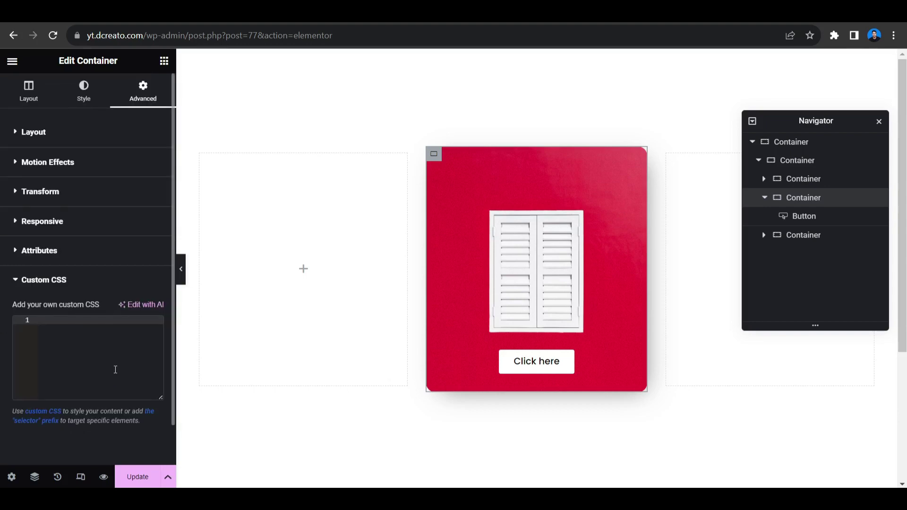
type("selector {     --height: 400px;     --bottom: -300px;     overflow: hidden !important; } selector .main-button{      bottom: 0;     transition: .3s ease-in-out; }  /*Hover Hide/Show CSS*/ selector .main-button{     bottom: var(--bottom); } selector:hover .main-button{     bottom: 0px; }")
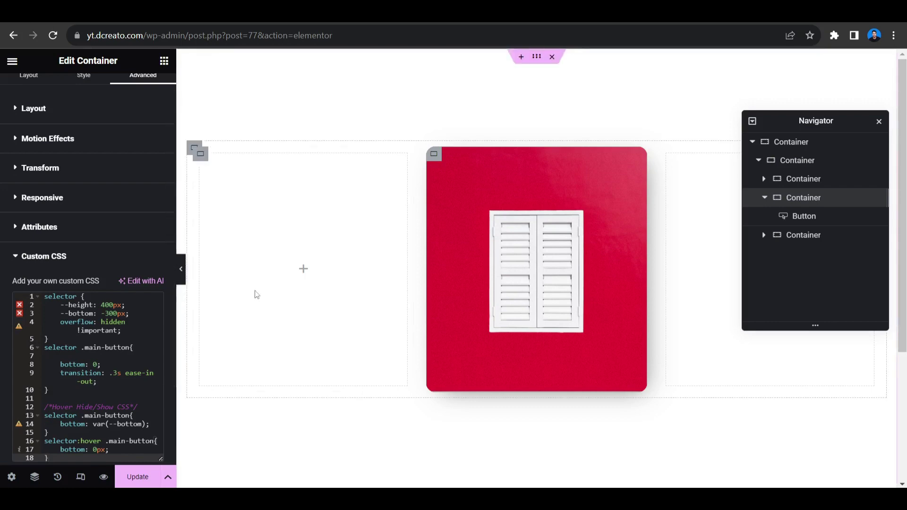
mouse_move(458, 284)
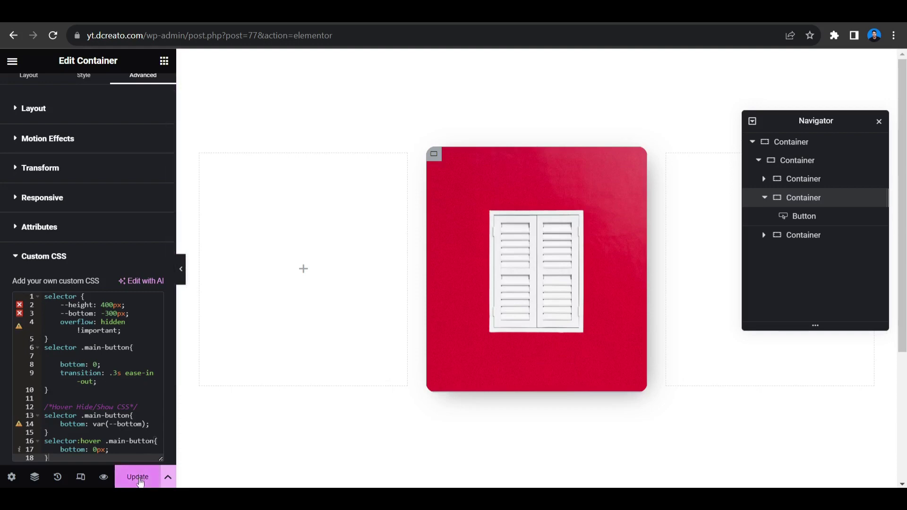
Step: Update the page and check the button's slide-up effect in Preview Changes
left_click(136, 478)
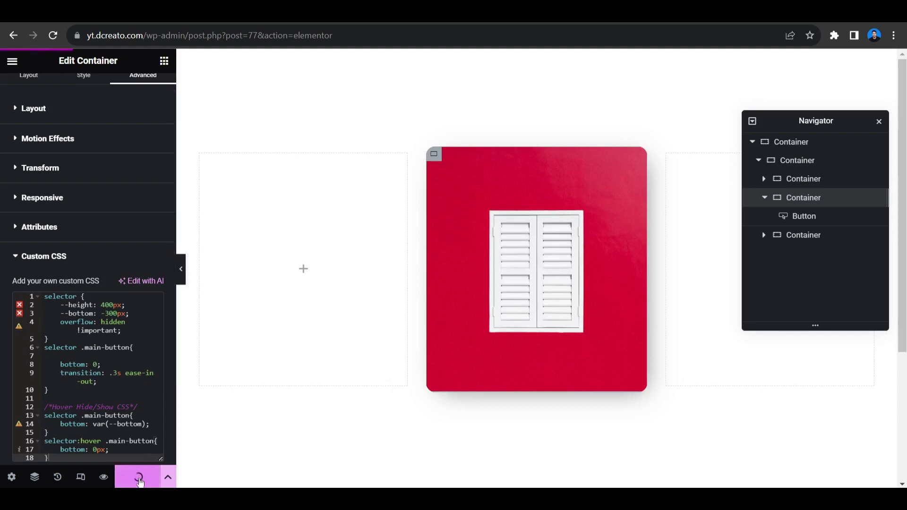
left_click(105, 479)
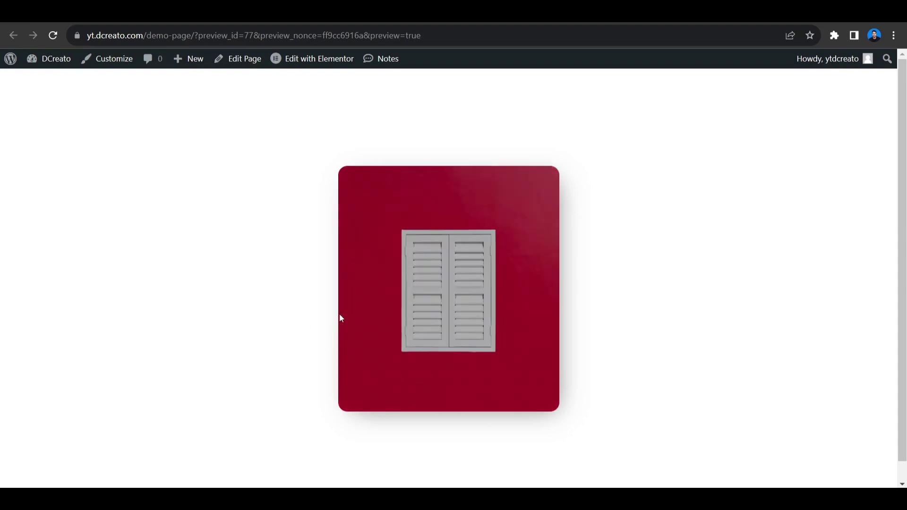
mouse_move(358, 340)
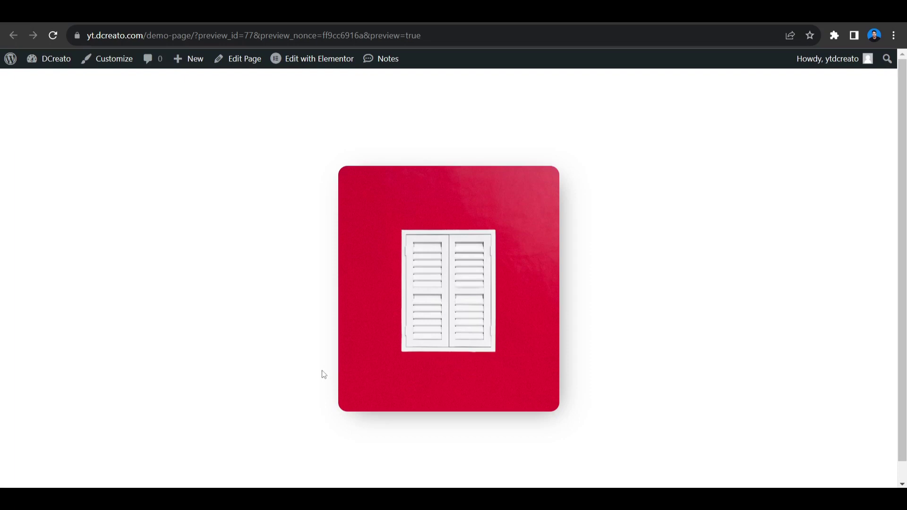
mouse_move(383, 369)
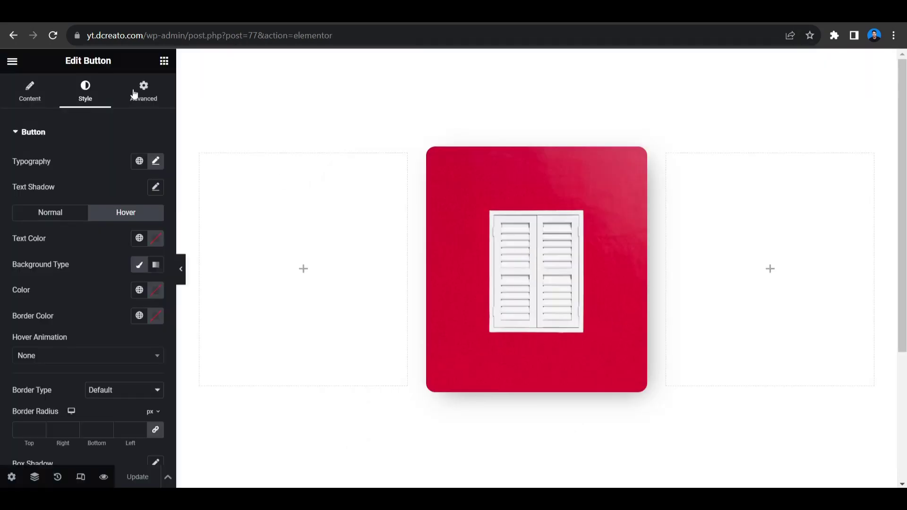
Step: Set hover text #FFFFFF and background #000000 on the button, update, and collapse the panel
mouse_move(633, 362)
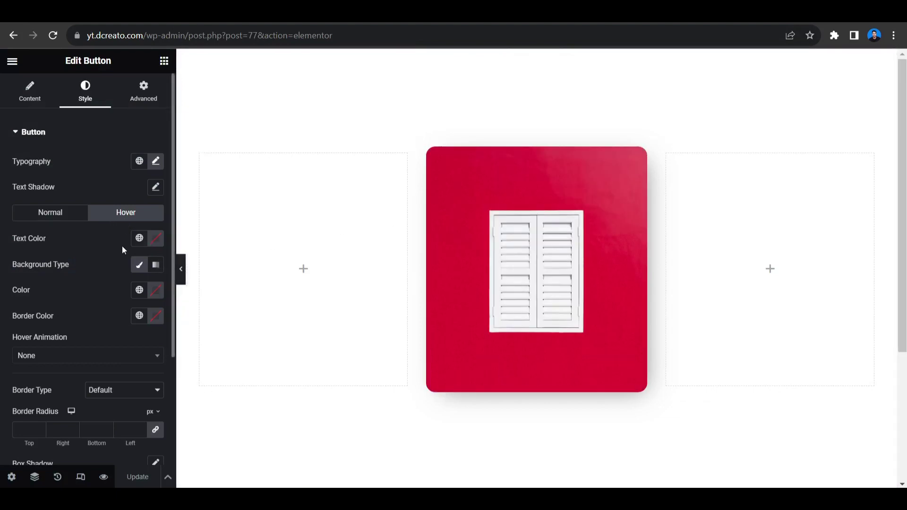
left_click(156, 238)
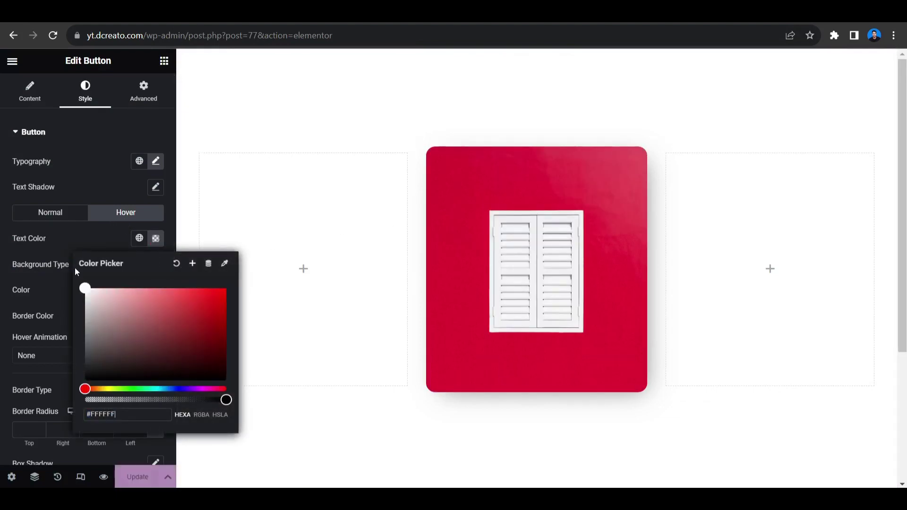
left_click(117, 237)
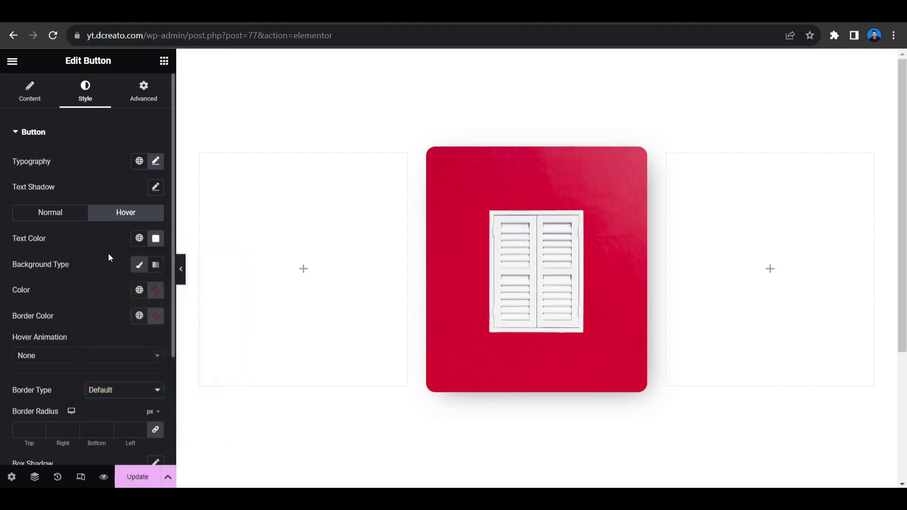
left_click(157, 290)
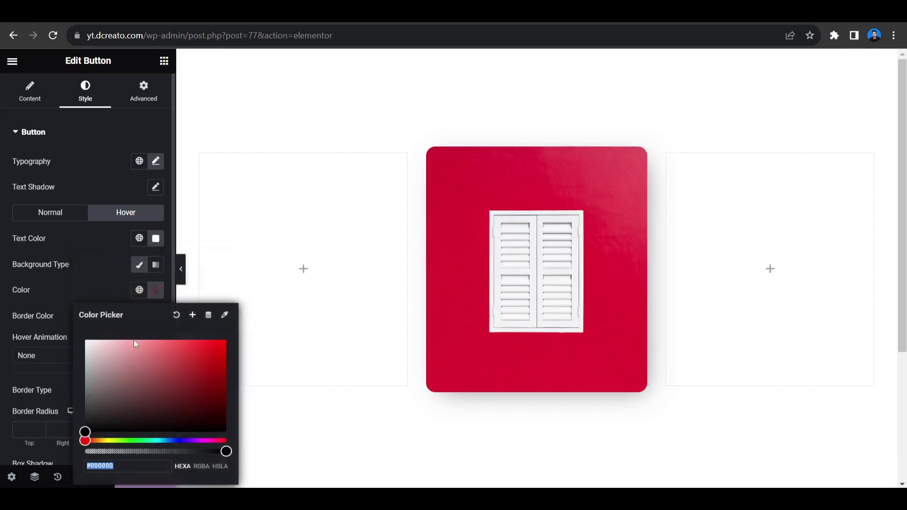
left_click(86, 280)
left_click(127, 482)
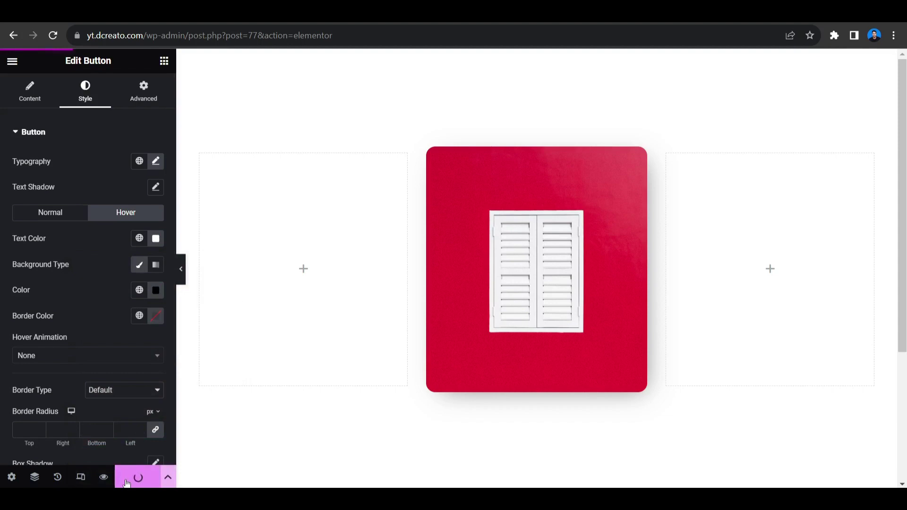
left_click(181, 271)
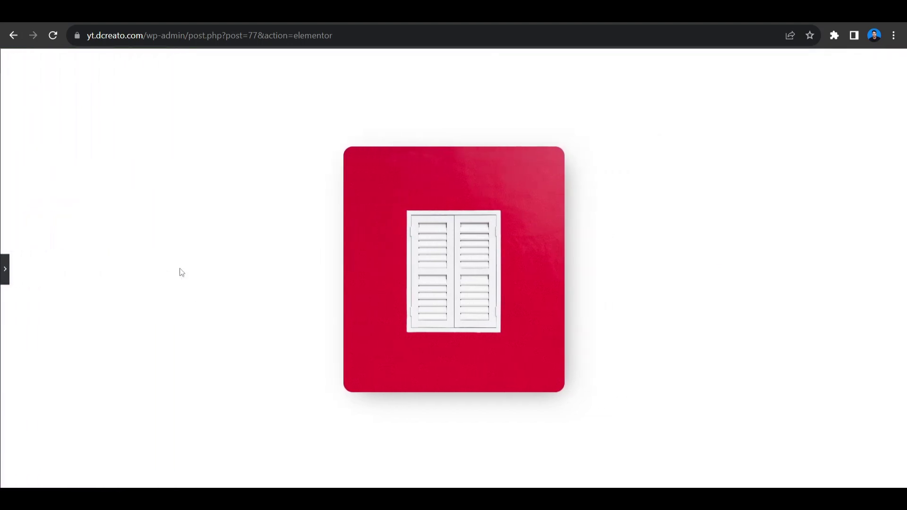
mouse_move(450, 330)
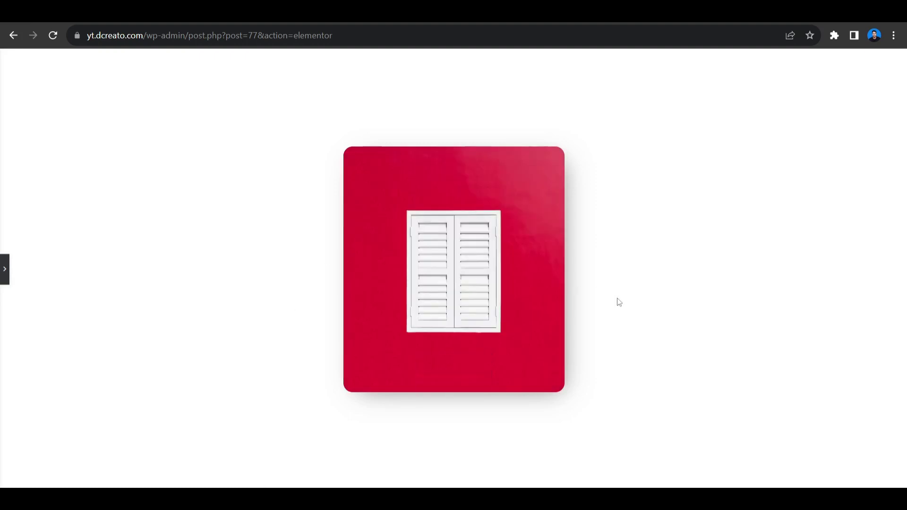
mouse_move(385, 270)
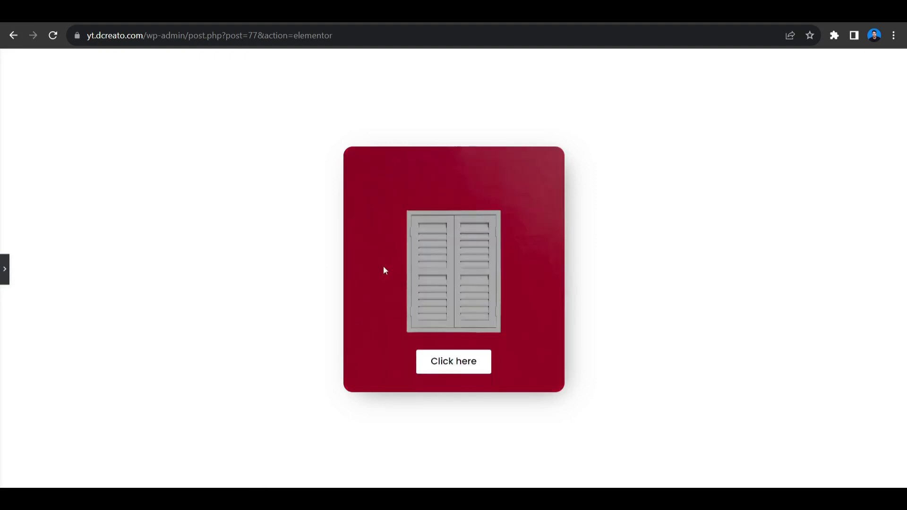